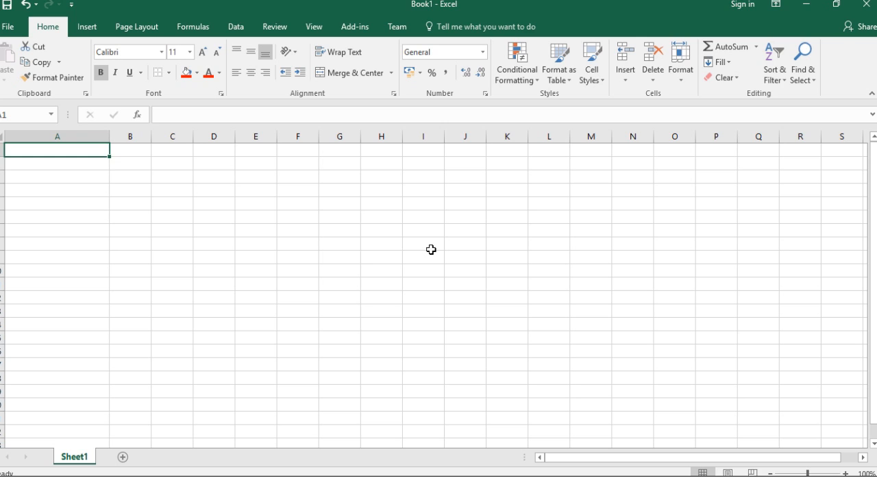
# Rename the Sheet1 worksheet as My First Sheet
pyautogui.doubleClick(87, 457)
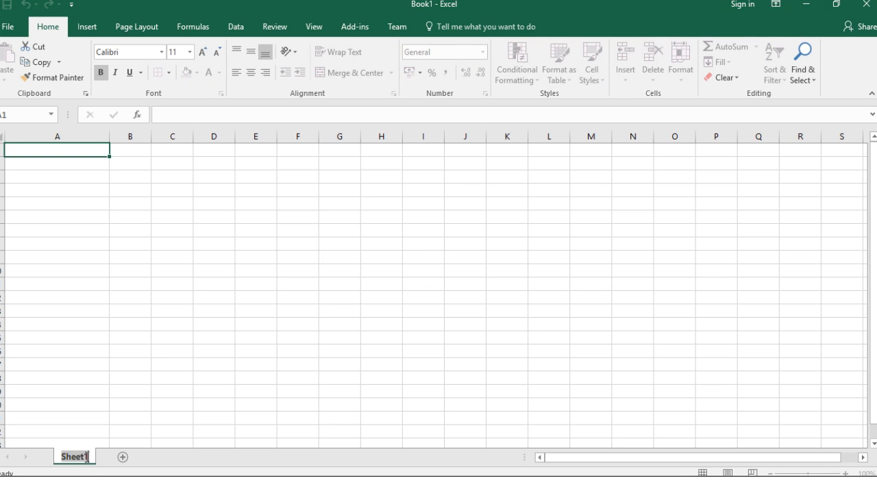
pyautogui.write('My ')
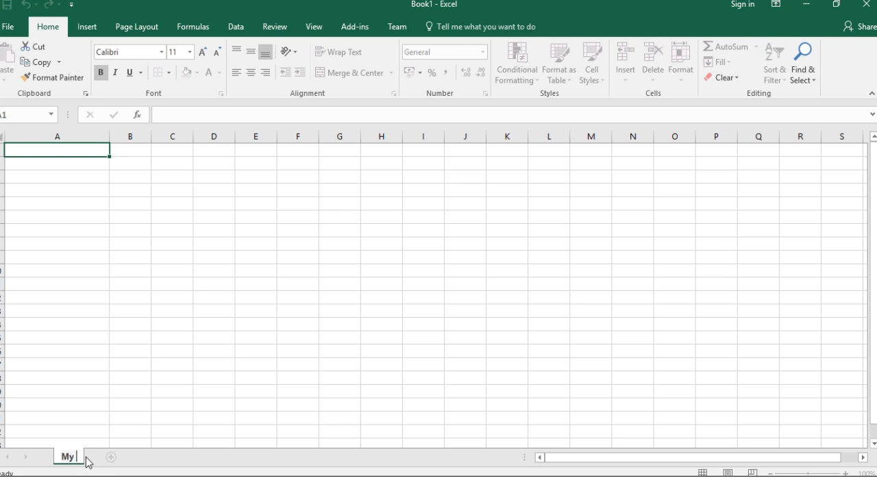
pyautogui.write('First Shhe')
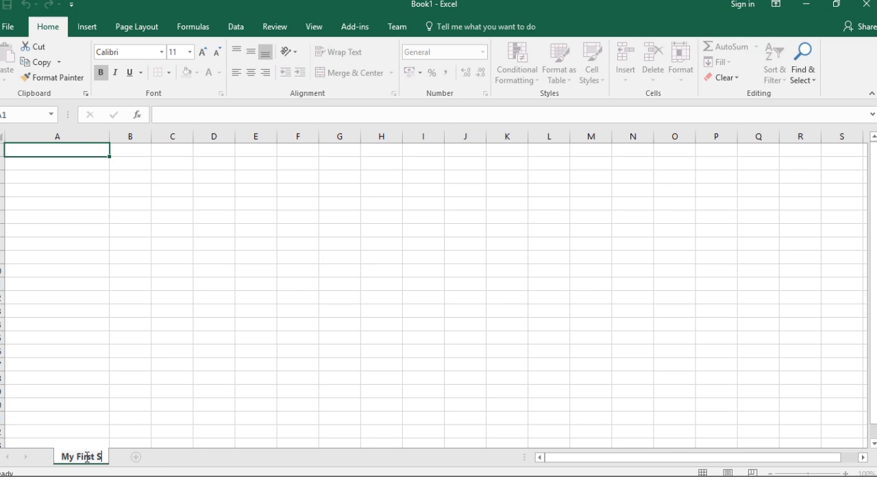
pyautogui.press('BackSpace')
pyautogui.press('BackSpace')
pyautogui.press('BackSpace')
pyautogui.write('heet')
pyautogui.press('Return')
pyautogui.click(50, 306)
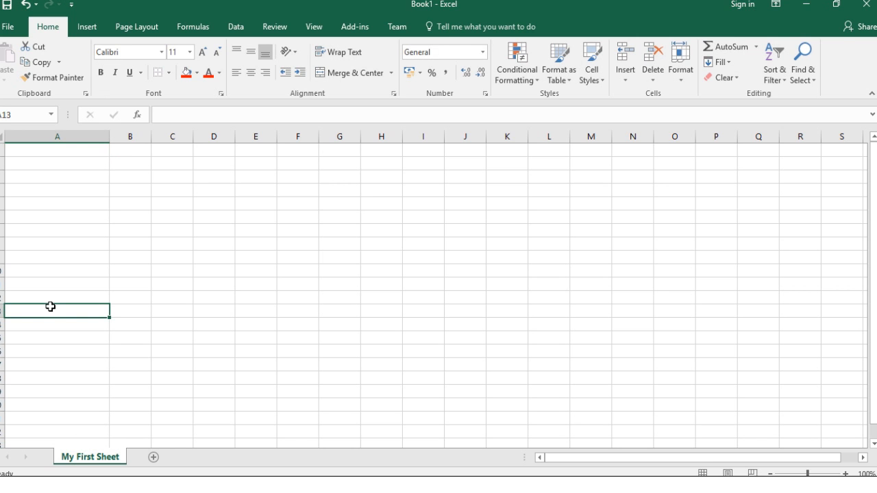
# Enter the title "XYZ - Sales Quantities 2015" in cell A1
pyautogui.click(58, 152)
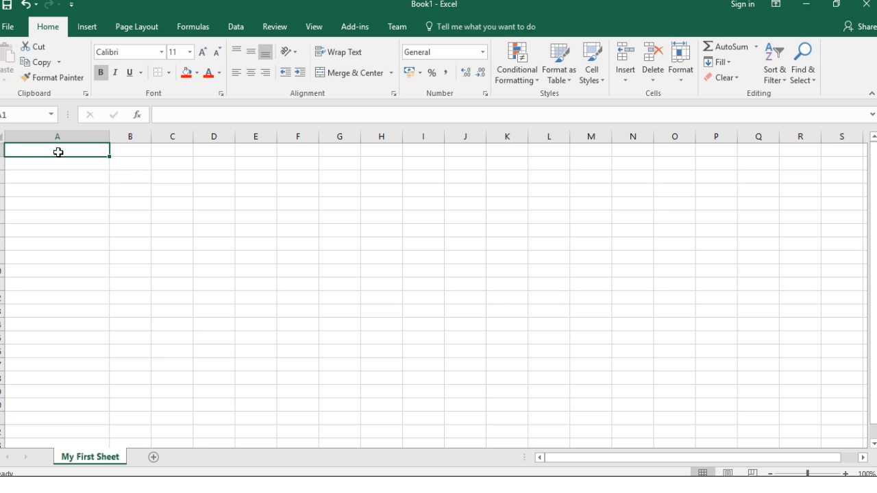
pyautogui.write('XY')
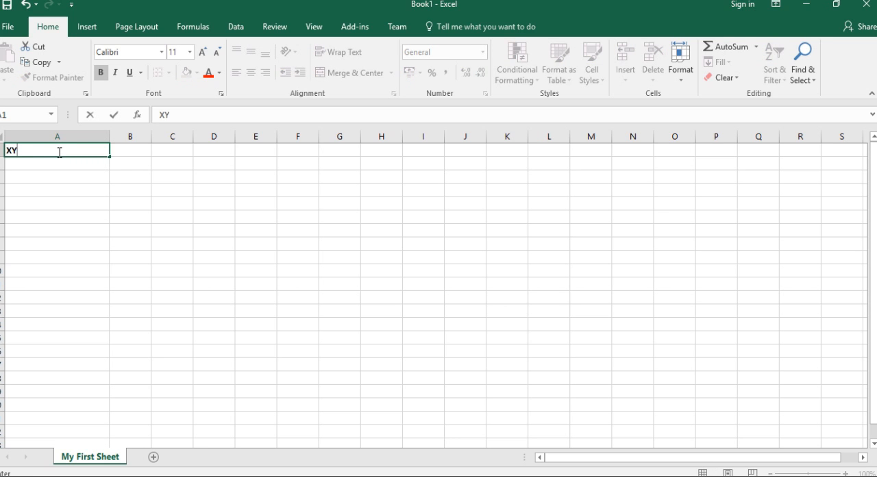
pyautogui.write('Z - Sales Quantities')
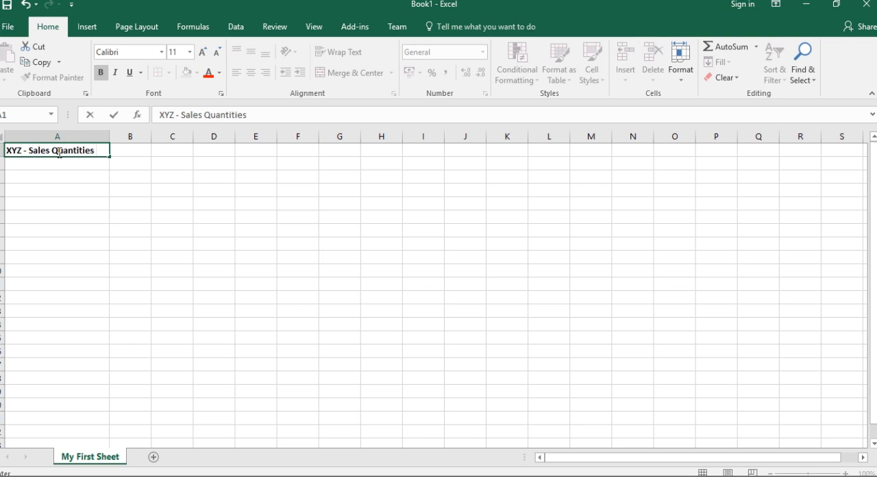
pyautogui.write(' 2015')
pyautogui.press('Return')
pyautogui.press('Return')
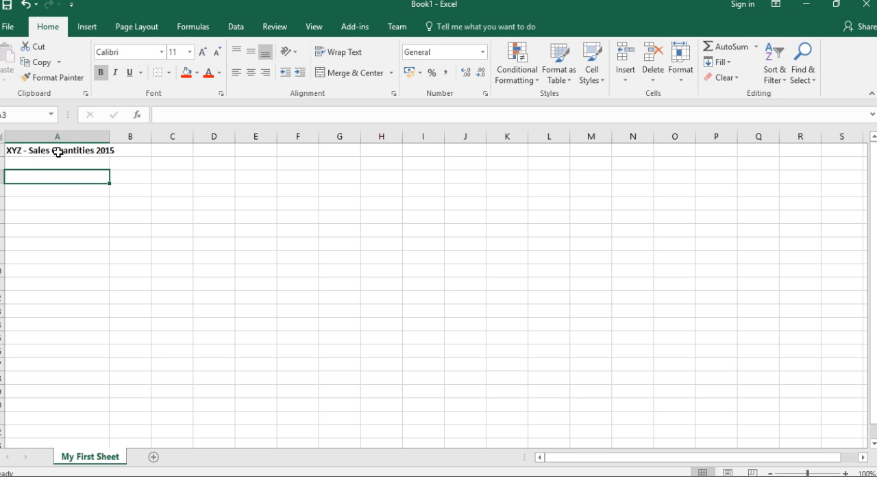
# Enter the column heading "Item Code" in cell A3
pyautogui.write('Item')
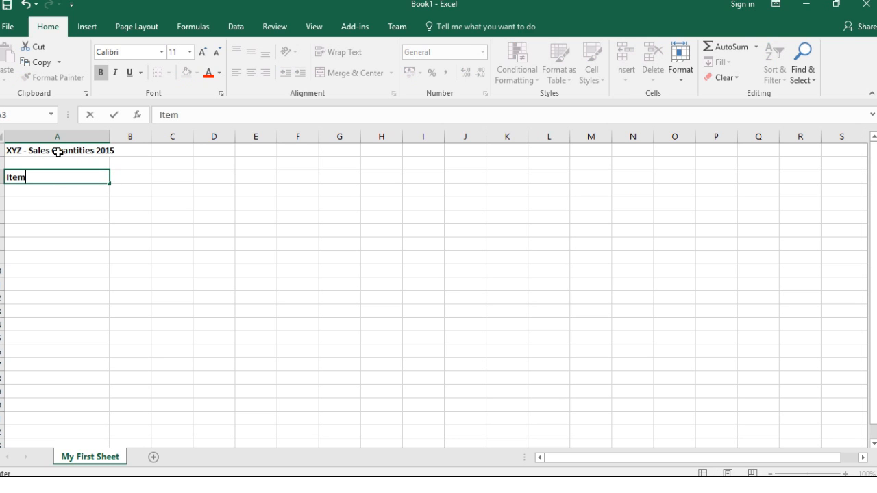
pyautogui.write(' Code')
pyautogui.press('Tab')
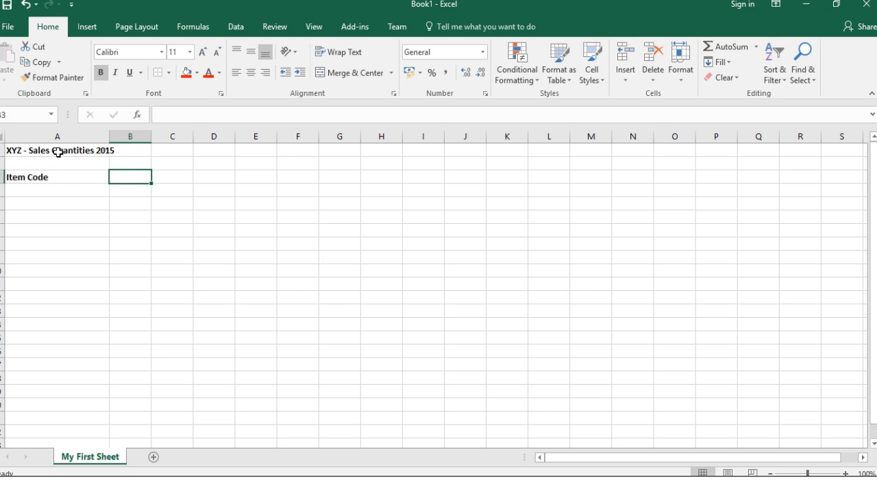
# Enter the month headings Jan, Feb, March, April and May across cells B3 to F3
pyautogui.write('Jan')
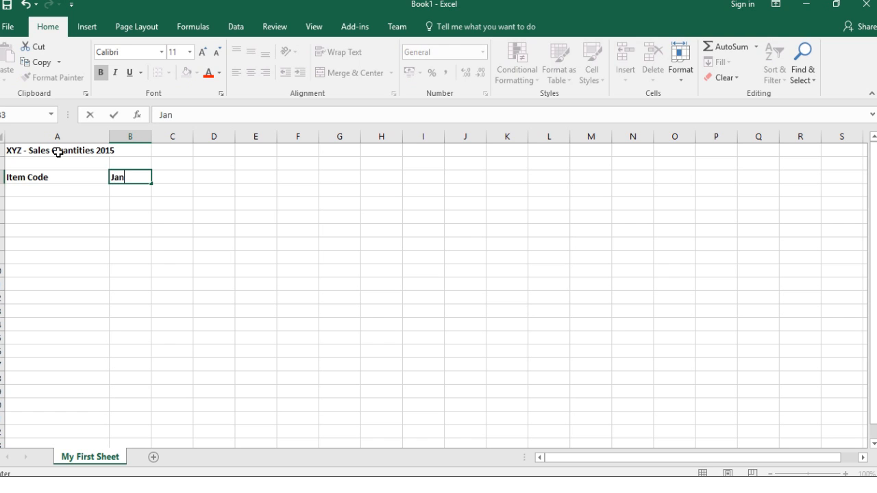
pyautogui.press('Tab')
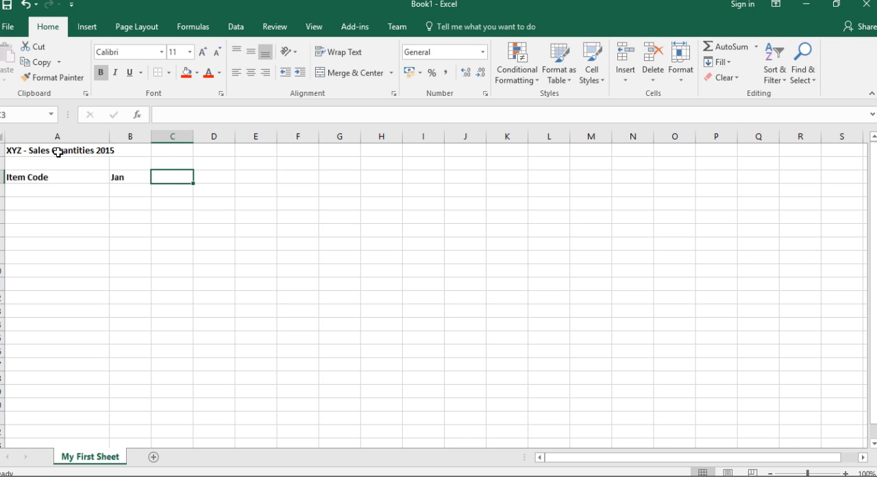
pyautogui.write('Feb')
pyautogui.press('Tab')
pyautogui.write('M')
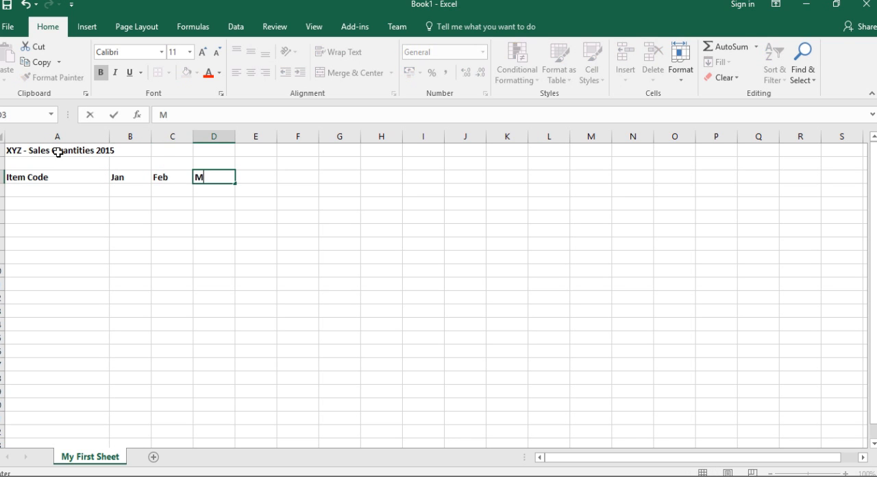
pyautogui.write('arch')
pyautogui.press('Tab')
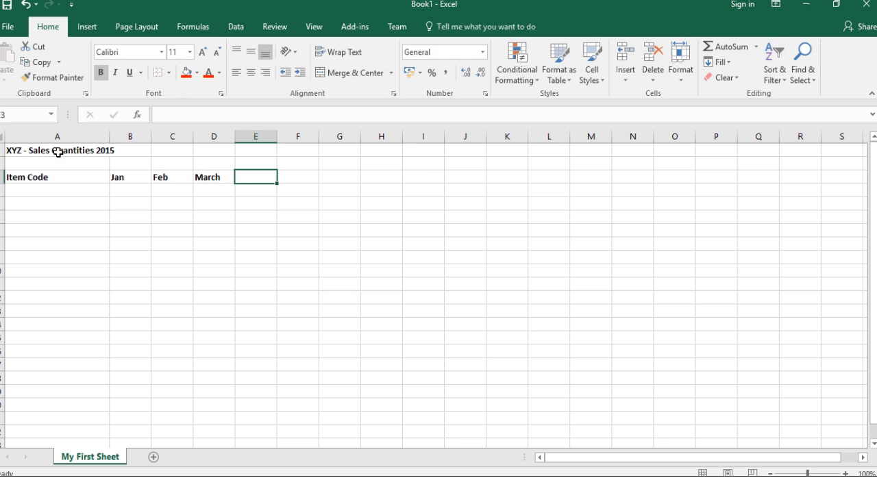
pyautogui.write('April')
pyautogui.press('Tab')
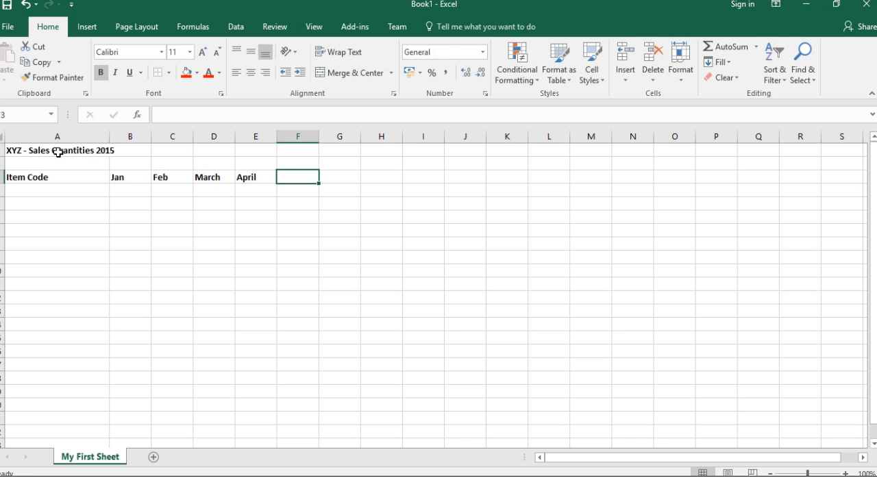
pyautogui.write('May')
pyautogui.press('Return')
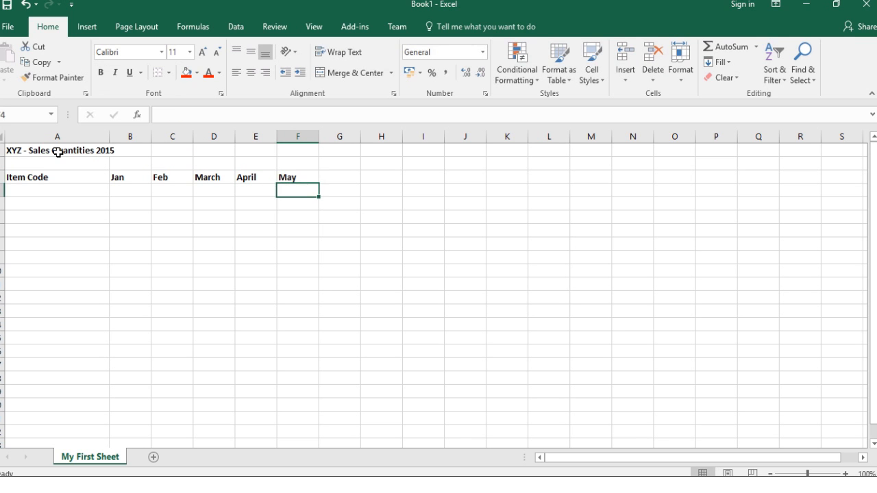
# List the item codes A, B, C and E under the Item Code heading in cells A4 to A7
pyautogui.press('Left')
pyautogui.press('Left')
pyautogui.press('Left')
pyautogui.press('Left')
pyautogui.press('Left')
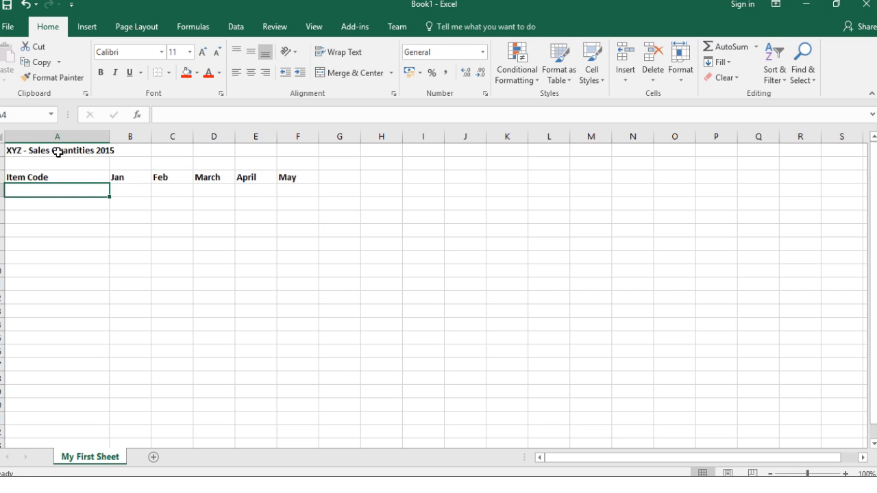
pyautogui.write('A')
pyautogui.press('Return')
pyautogui.write('B')
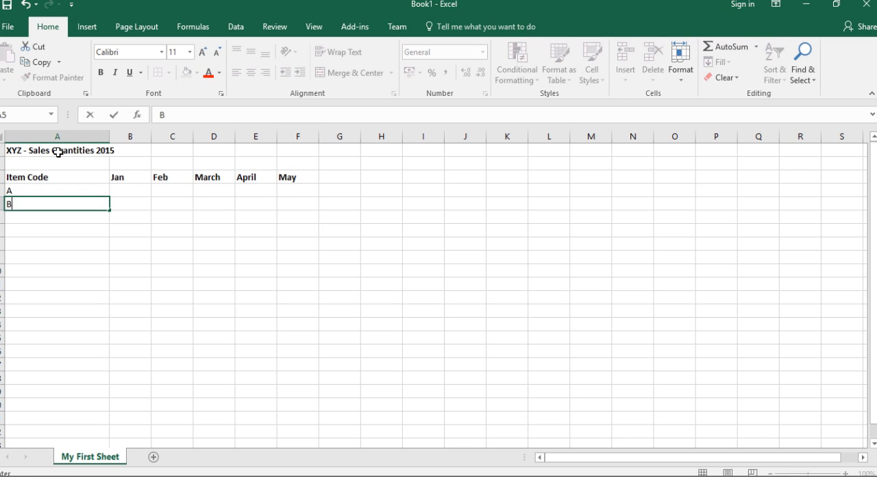
pyautogui.press('Return')
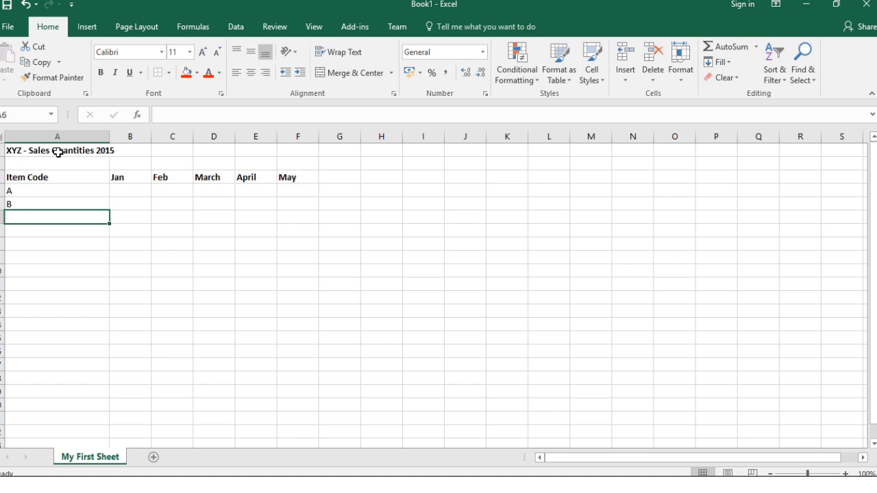
pyautogui.write('C')
pyautogui.press('Return')
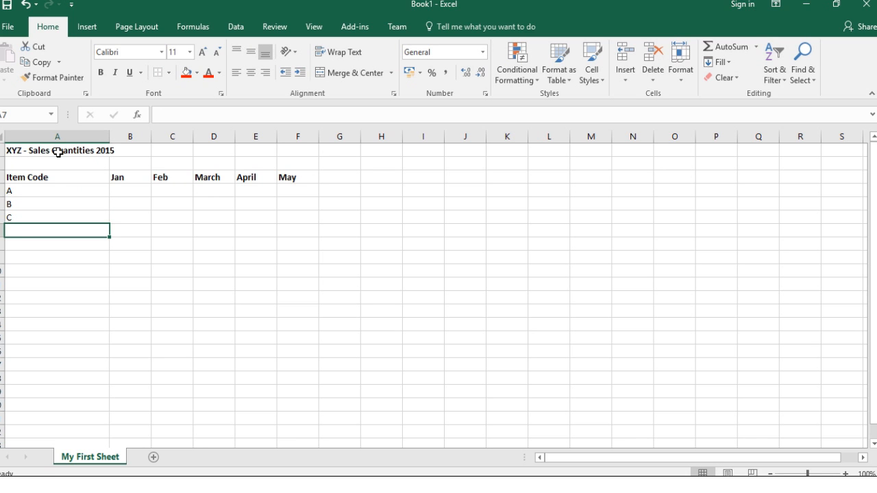
pyautogui.write('E')
pyautogui.press('Return')
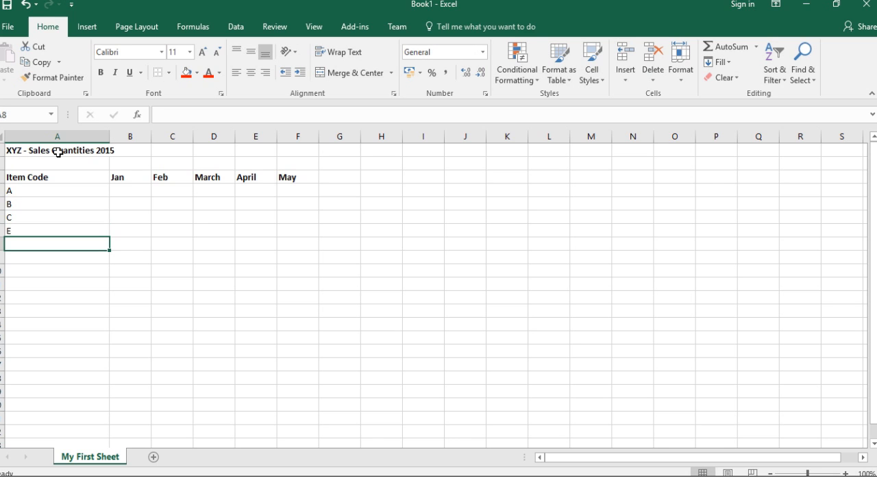
# Enter item A's monthly quantities 1, 3, 5, 6 and 8 for Jan to May in cells B4 to F4
pyautogui.press('Up')
pyautogui.press('Up')
pyautogui.press('Up')
pyautogui.press('Up')
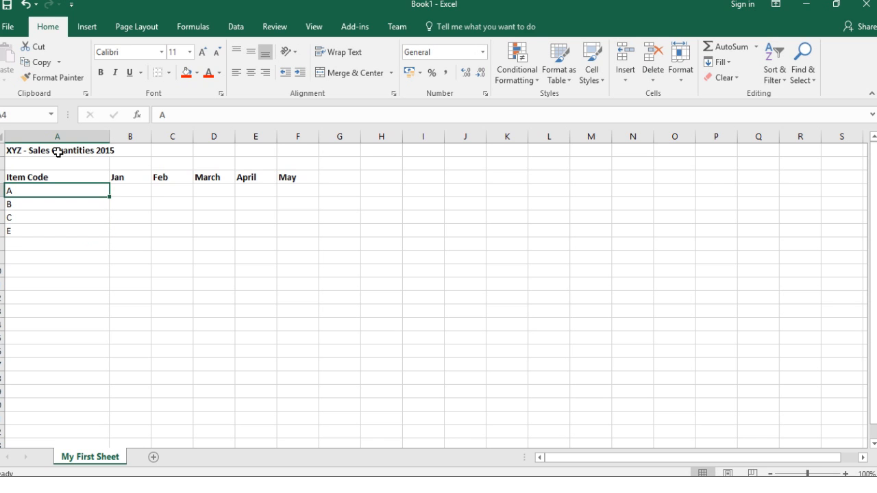
pyautogui.press('Right')
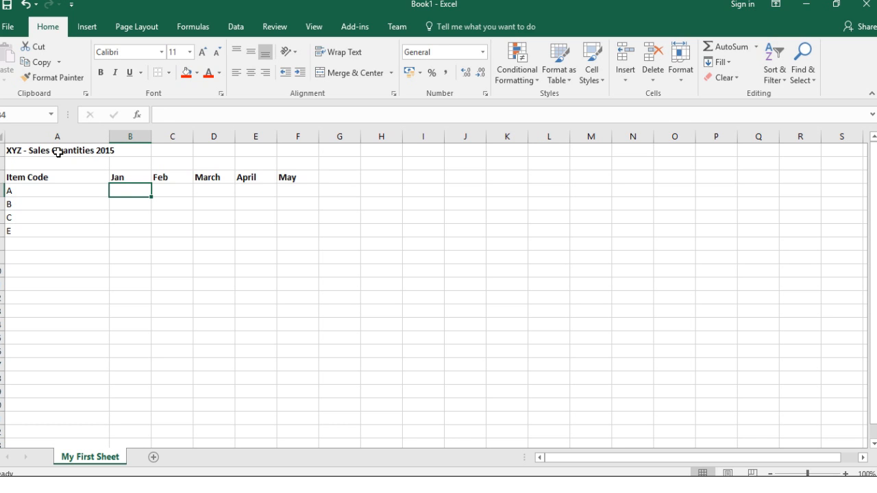
pyautogui.write('1')
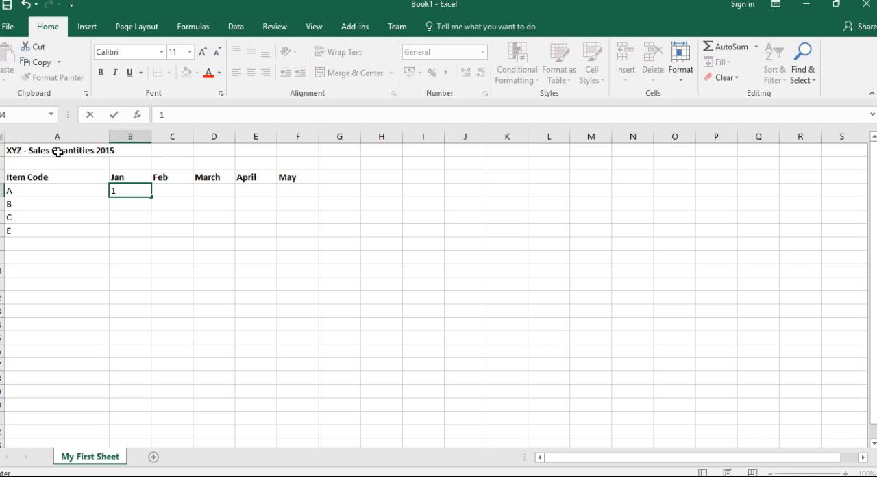
pyautogui.press('Tab')
pyautogui.write('3')
pyautogui.press('Tab')
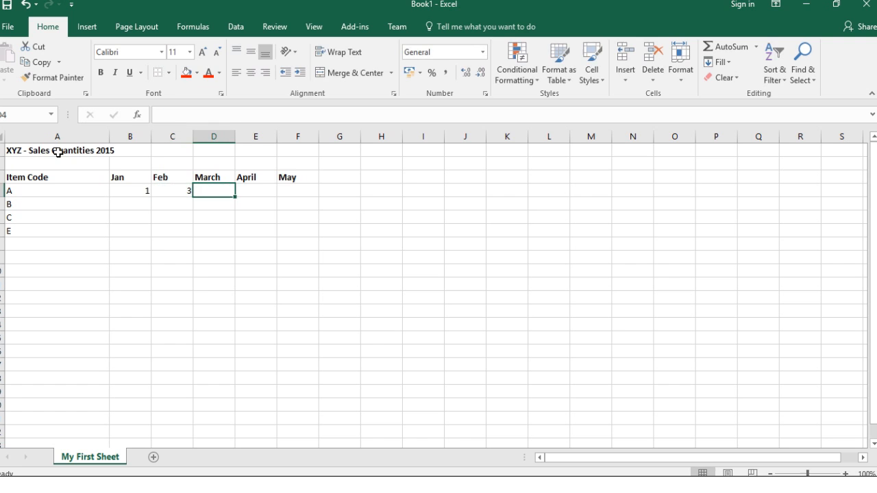
pyautogui.write('5')
pyautogui.press('Tab')
pyautogui.write('6')
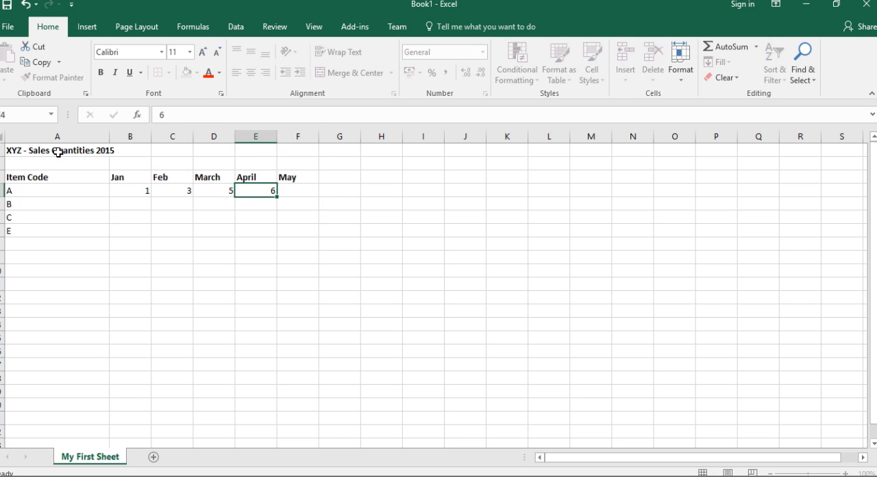
pyautogui.press('Tab')
pyautogui.write('8')
pyautogui.press('Down')
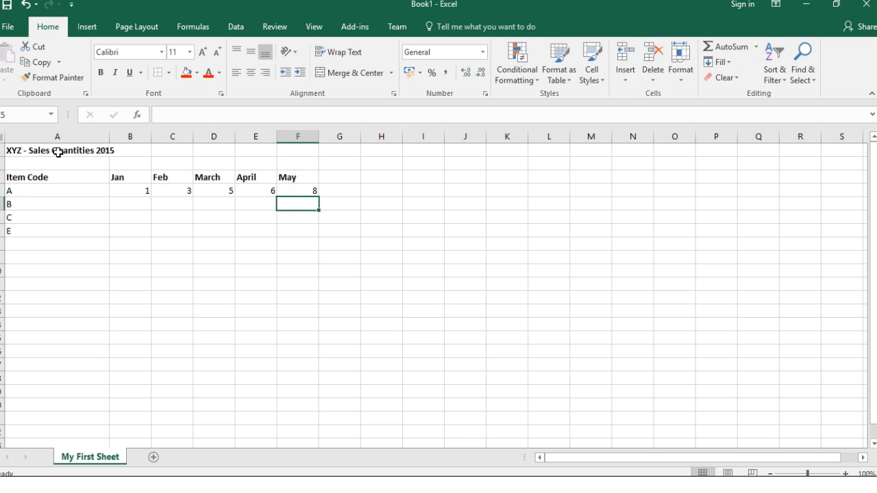
# Copy item A's Jan to May quantities in cells B4 to F4
pyautogui.press('Up')
pyautogui.press('Left')
pyautogui.press('Left')
pyautogui.press('Left')
pyautogui.press('Left')
pyautogui.hotkey('shift', 'Right')
pyautogui.hotkey('shift', 'Right')
pyautogui.hotkey('shift', 'Right')
pyautogui.hotkey('shift', 'Right')
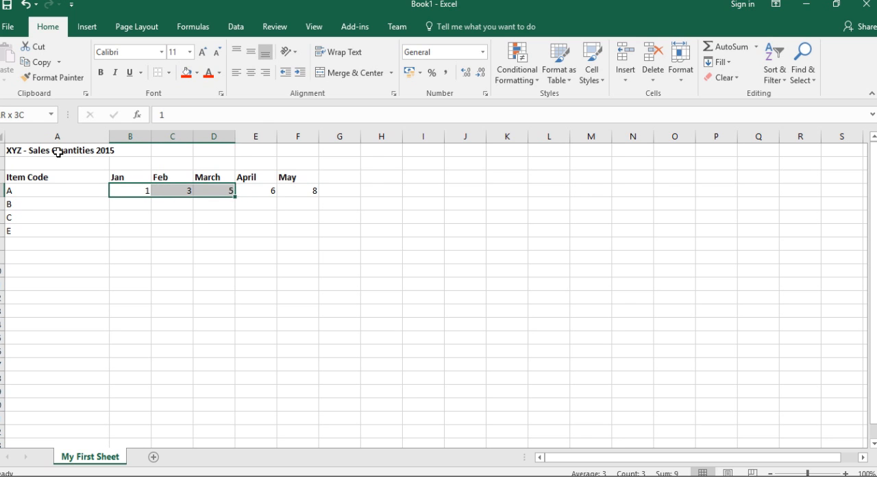
pyautogui.hotkey('ctrl', 'c')
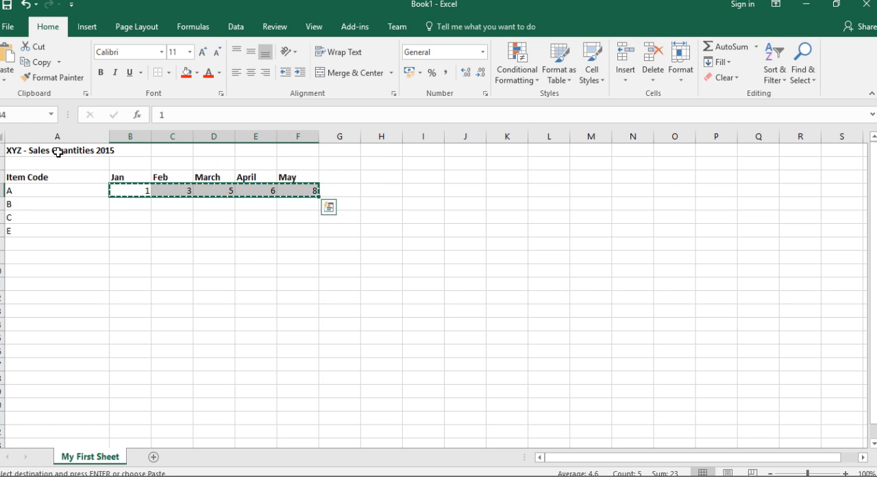
# Paste the copied quantities into the rows of items B, C and E, starting from cells B5 to B7
pyautogui.press('Down')
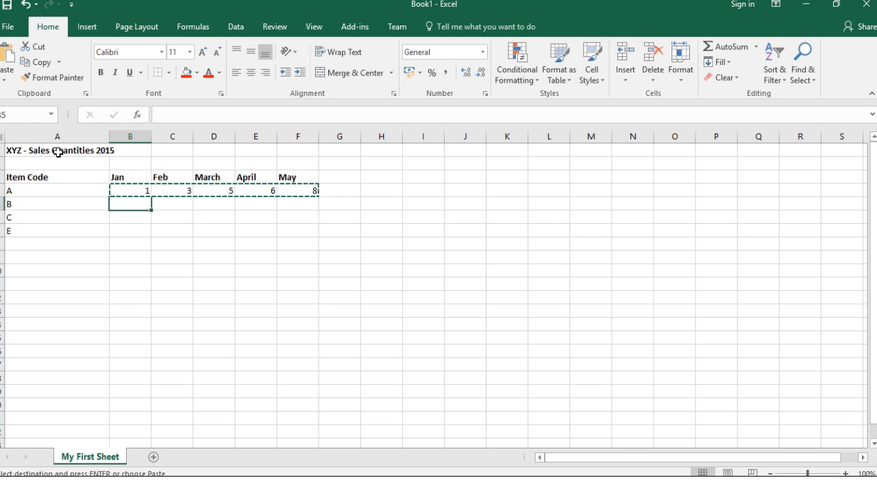
pyautogui.press('Up')
pyautogui.hotkey('shift', 'Right')
pyautogui.hotkey('shift', 'Right')
pyautogui.hotkey('shift', 'Right')
pyautogui.hotkey('shift', 'Right')
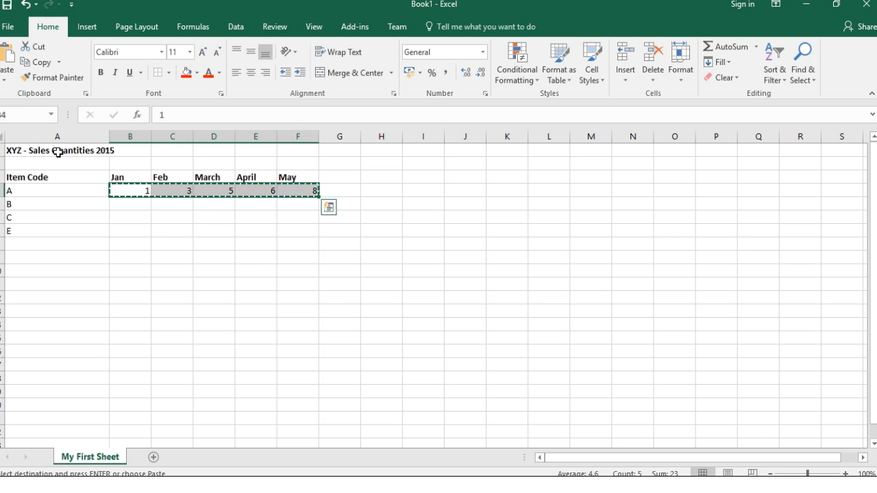
pyautogui.press('Down')
pyautogui.hotkey('shift', 'Down')
pyautogui.hotkey('shift', 'Down')
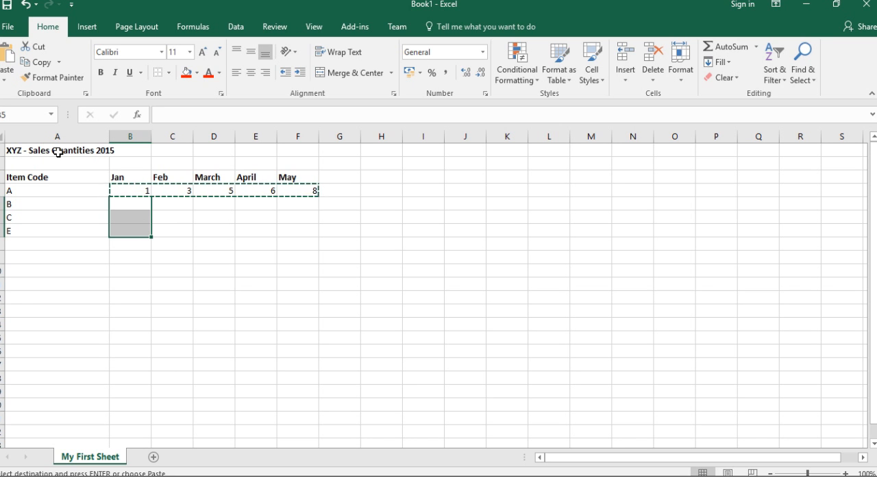
pyautogui.hotkey('ctrl', 'v')
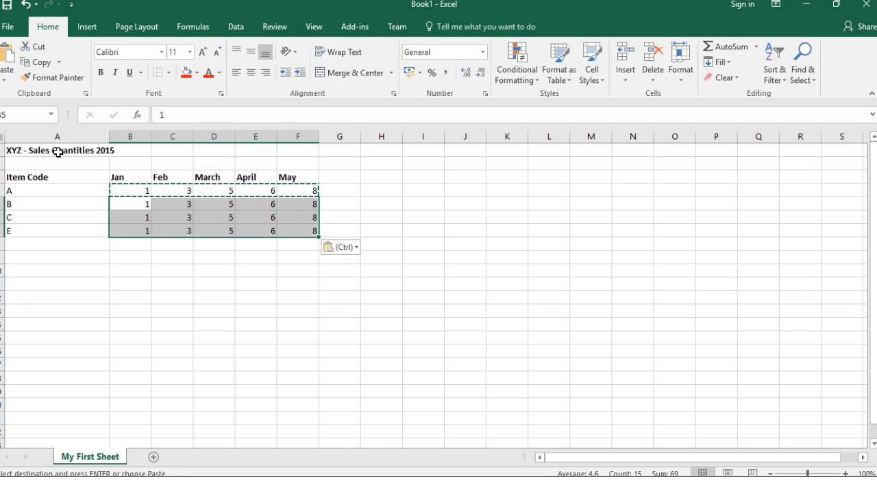
# Total the Jan quantities in cell B8 with AutoSum over B4 to B7
pyautogui.click(131, 247)
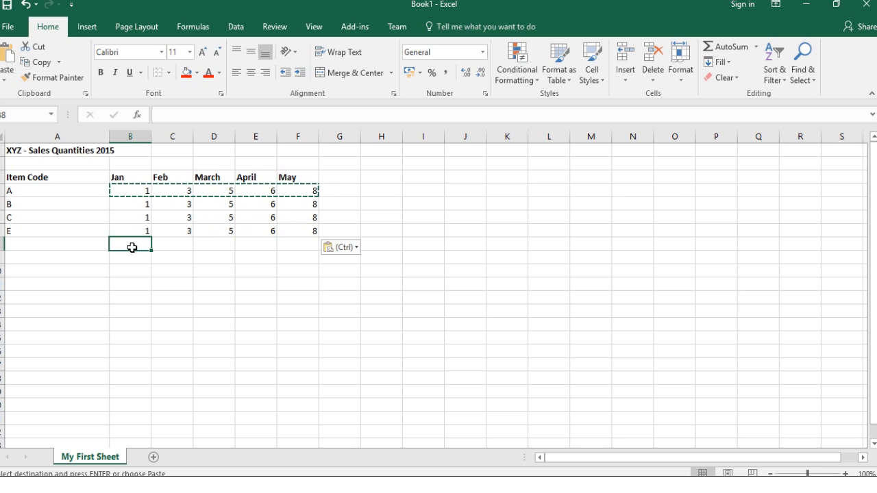
pyautogui.click(735, 48)
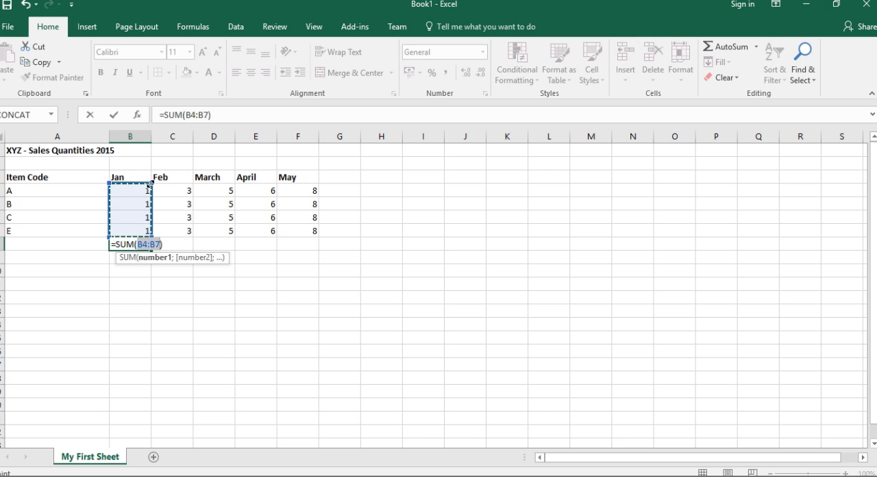
pyautogui.moveTo(150, 184)
pyautogui.mouseDown()
pyautogui.moveTo(150, 155)
pyautogui.moveTo(149, 209)
pyautogui.moveTo(149, 186)
pyautogui.mouseUp()
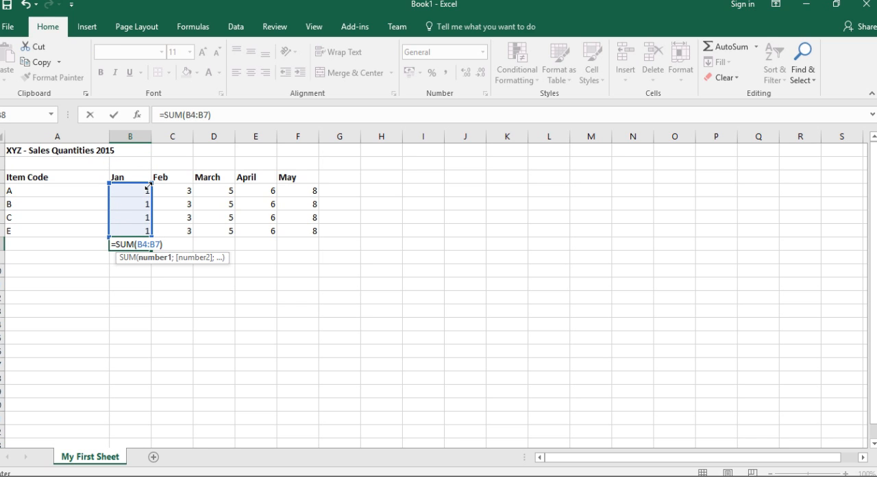
pyautogui.press('Return')
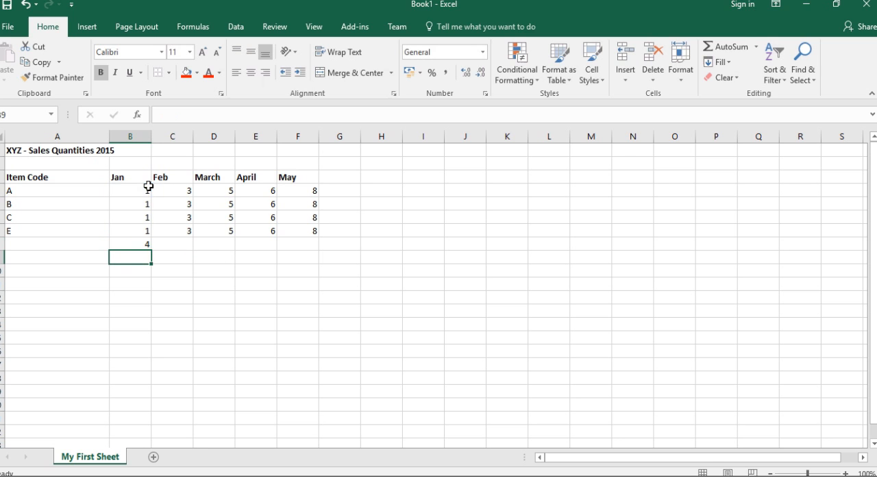
# Total the Feb to May quantities in cells C8 to F8 with AutoSum
pyautogui.press('Up')
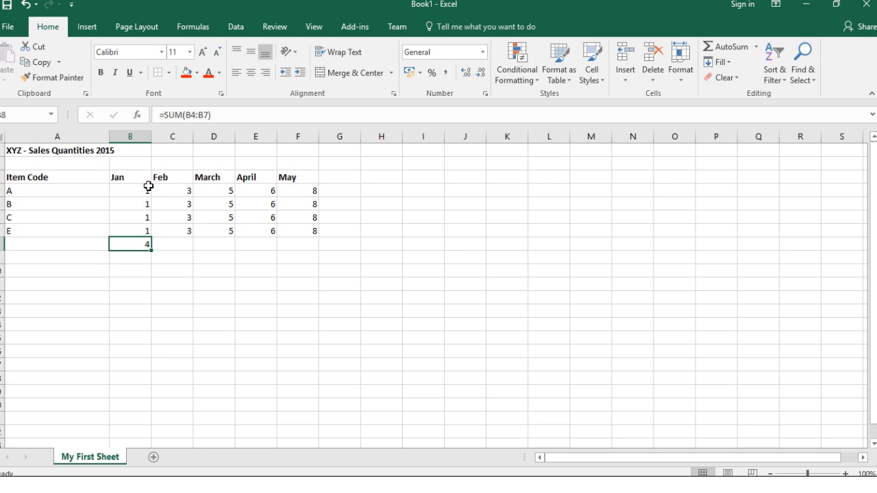
pyautogui.press('Right')
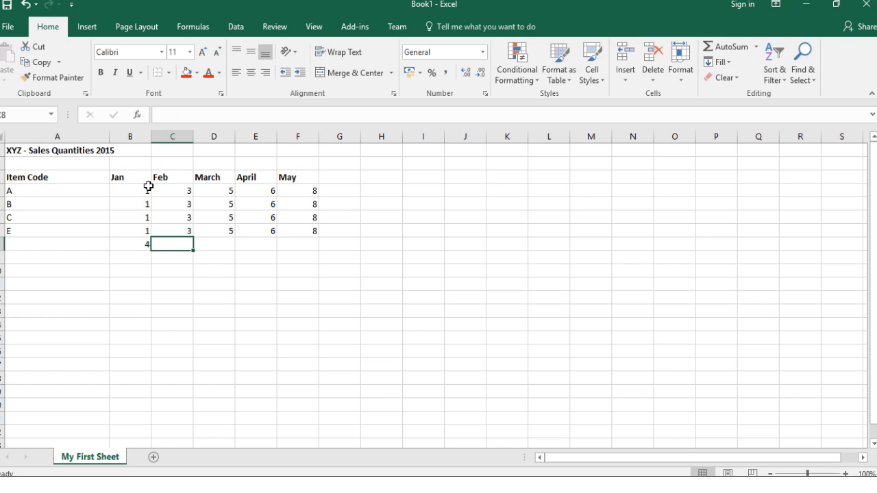
pyautogui.hotkey('shift', 'Right')
pyautogui.hotkey('shift', 'Right')
pyautogui.hotkey('shift', 'Right')
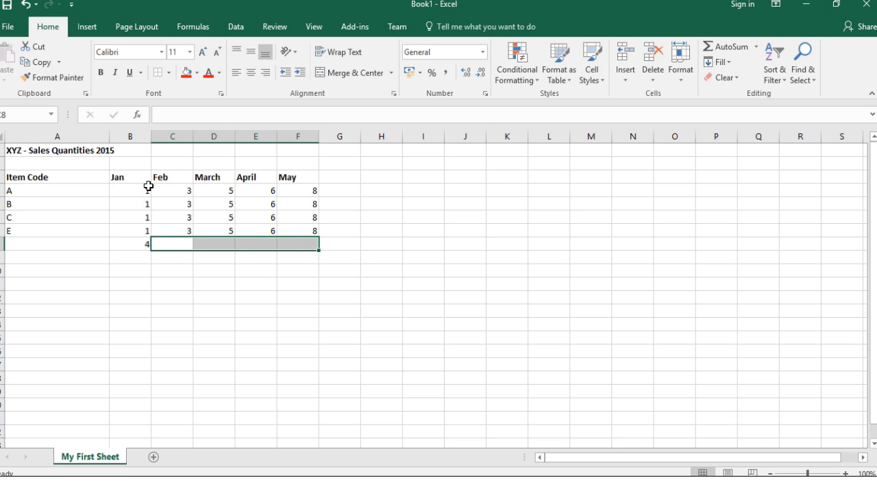
pyautogui.click(732, 45)
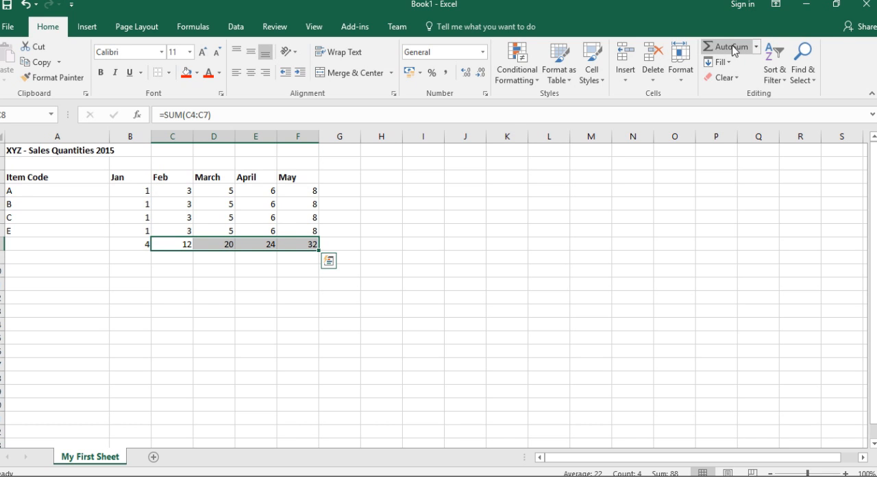
# Label the totals row Total in cell A8
pyautogui.click(94, 245)
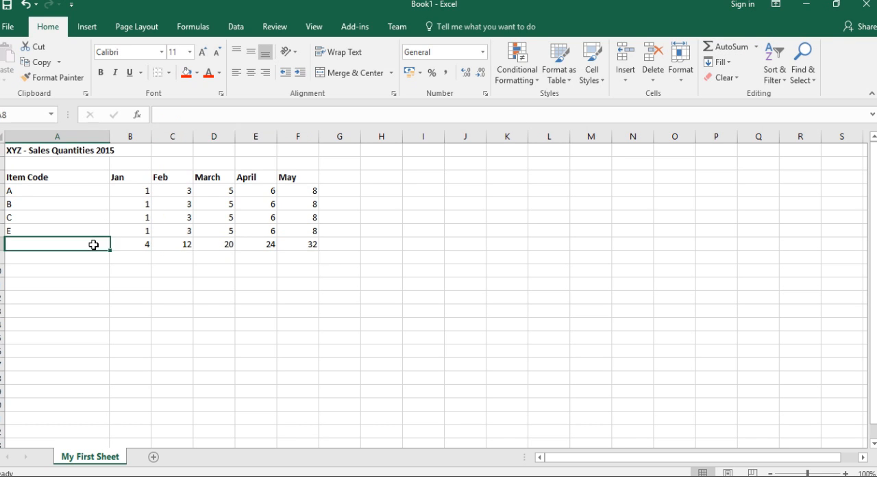
pyautogui.write('Tota')
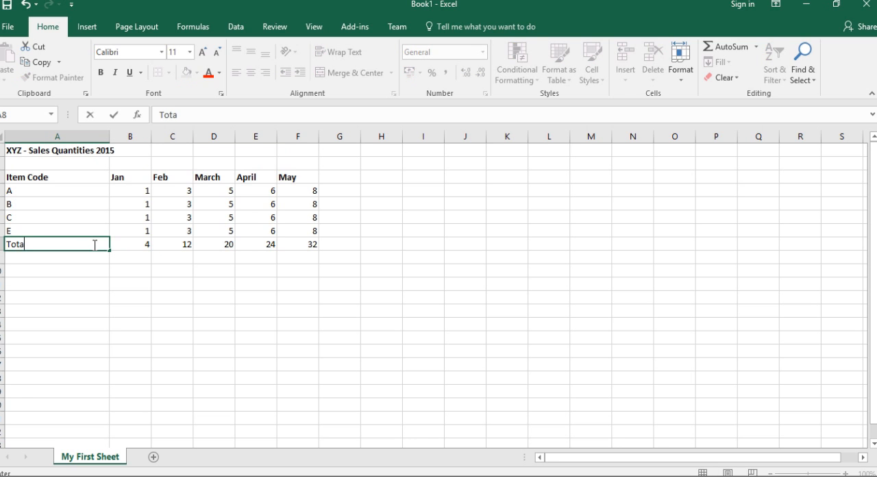
pyautogui.write('l')
pyautogui.press('Up')
# Add the heading Total in cell G3, beside the May heading
pyautogui.press('Up')
pyautogui.press('Up')
pyautogui.press('Up')
pyautogui.press('Up')
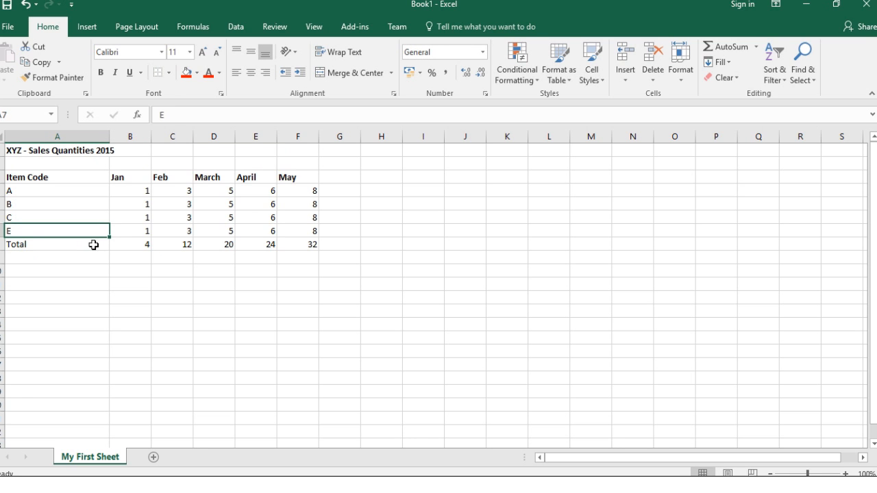
pyautogui.press('Right')
pyautogui.press('Right')
pyautogui.press('Right')
pyautogui.press('Right')
pyautogui.press('Right')
pyautogui.press('Right')
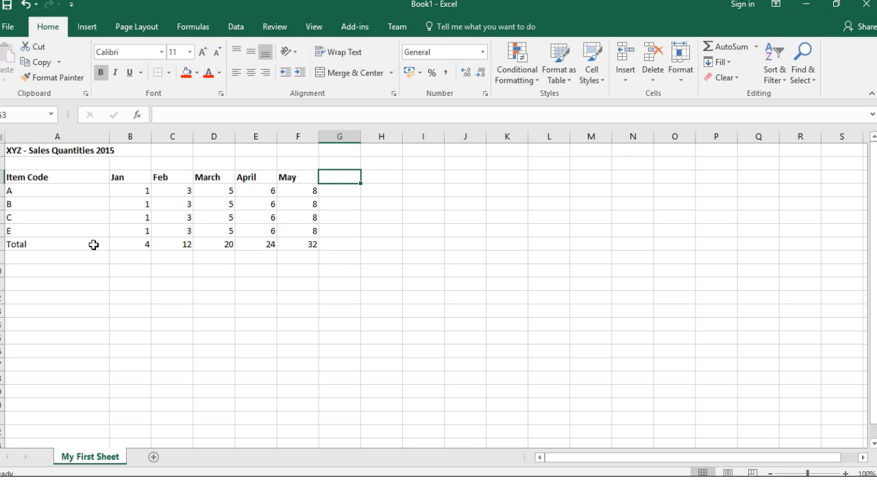
pyautogui.write('Total')
pyautogui.press('Return')
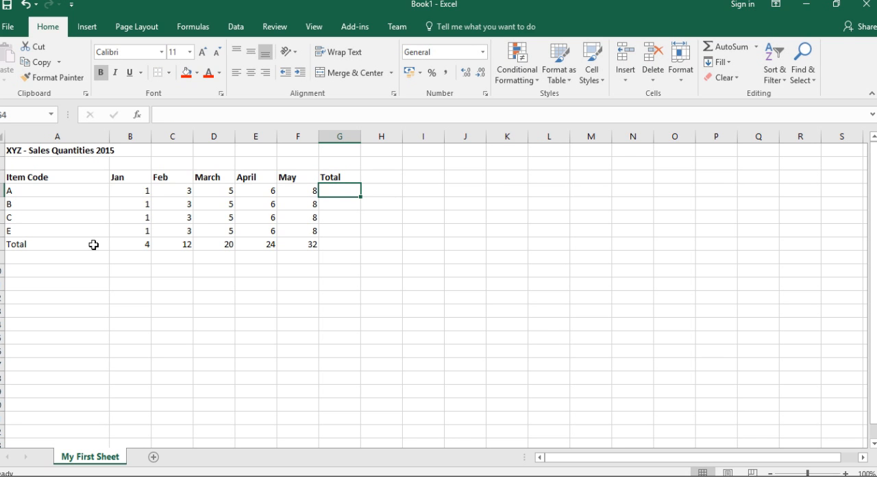
# Sum each item's row and the totals row in cells G4 to G8 with AutoSum
pyautogui.hotkey('shift', 'Down')
pyautogui.hotkey('shift', 'Down')
pyautogui.hotkey('shift', 'Down')
pyautogui.hotkey('shift', 'Down')
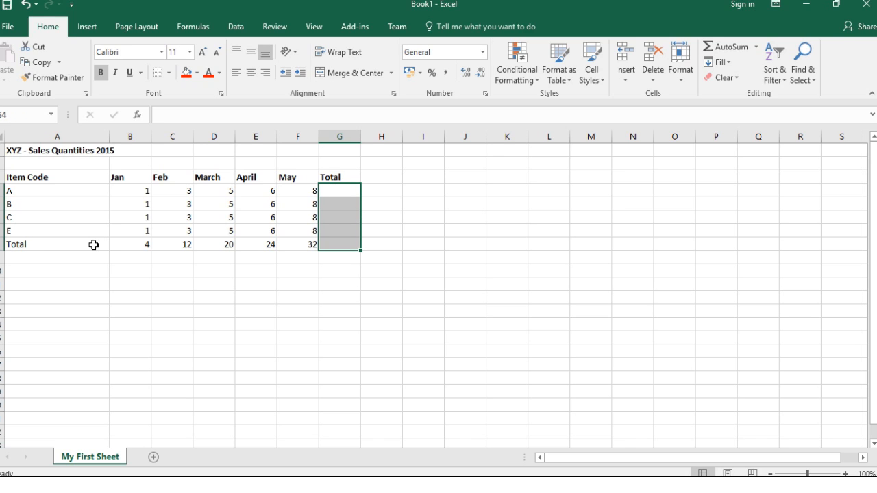
pyautogui.click(727, 48)
pyautogui.click(446, 202)
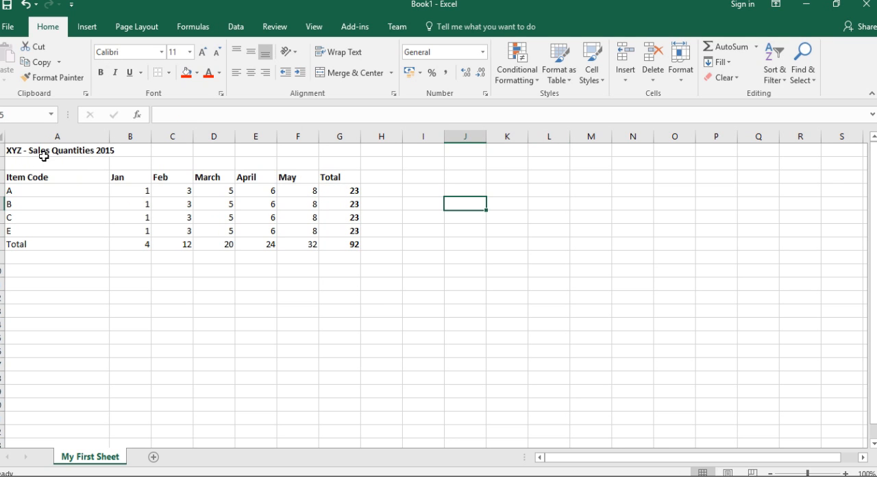
# Remove the bold formatting from the title and headings in A1 to G3 and from the totals in G4 to G8
pyautogui.moveTo(42, 150); pyautogui.dragTo(333, 180)
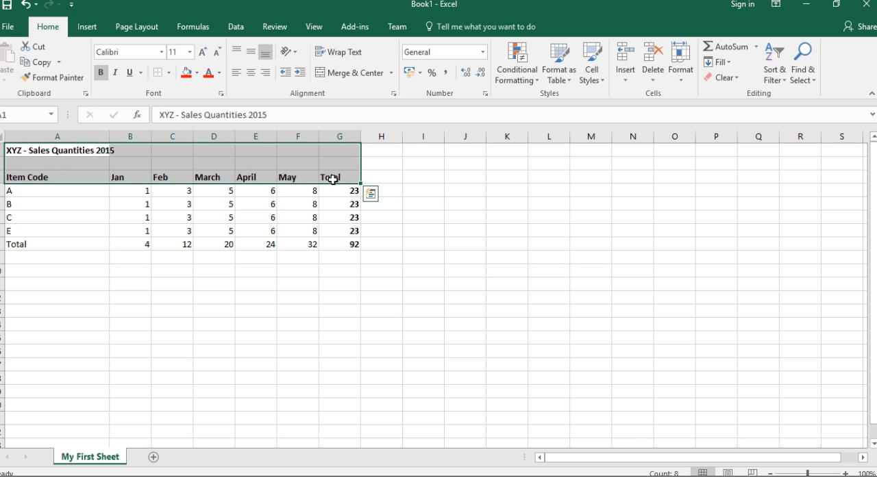
pyautogui.hotkey('ctrl', 'b')
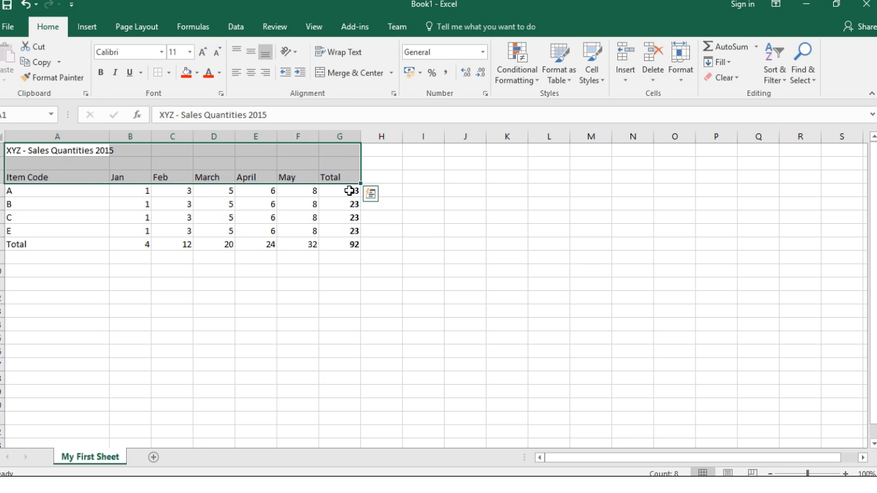
pyautogui.click(349, 191)
pyautogui.hotkey('shift', 'Down')
pyautogui.hotkey('shift', 'Down')
pyautogui.hotkey('shift', 'Down')
pyautogui.hotkey('shift', 'Down')
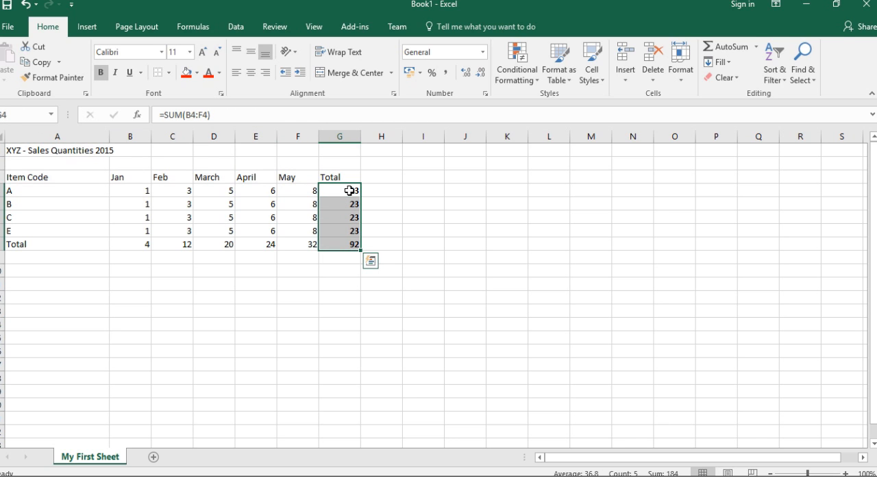
pyautogui.hotkey('ctrl', 'b')
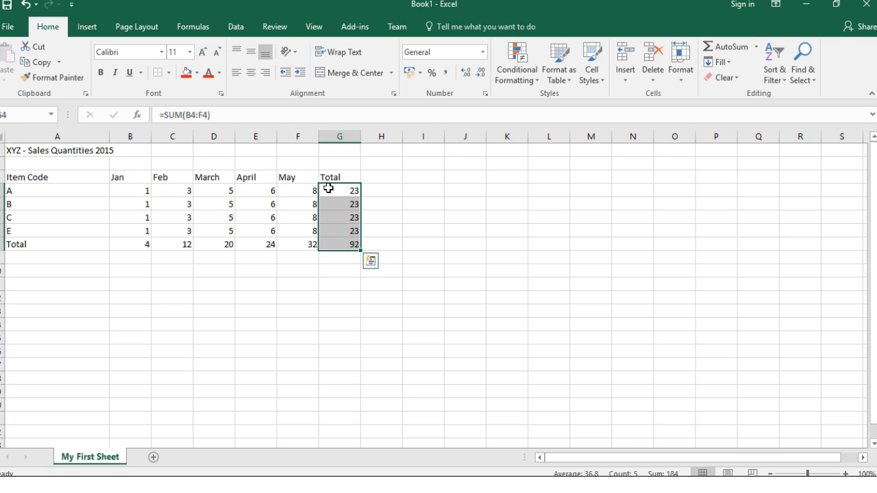
pyautogui.click(294, 195)
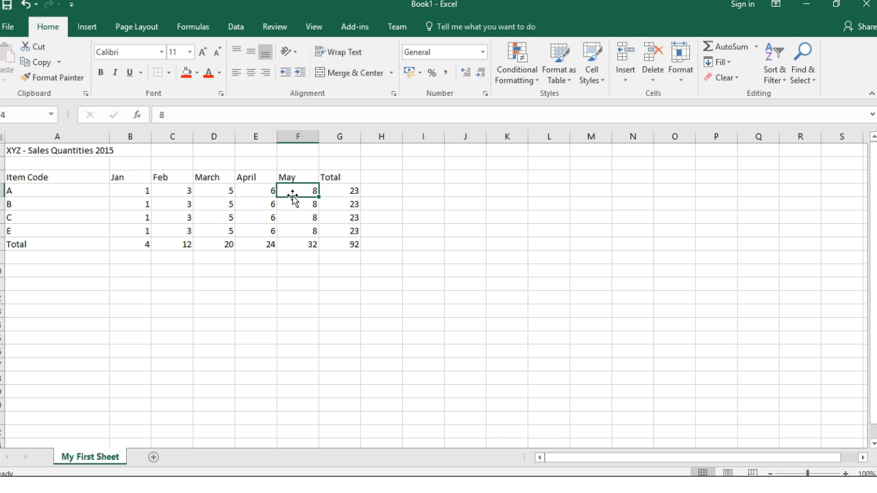
# Apply a Top and Bottom Border to the column totals in cells B8 to G8
pyautogui.doubleClick(138, 245)
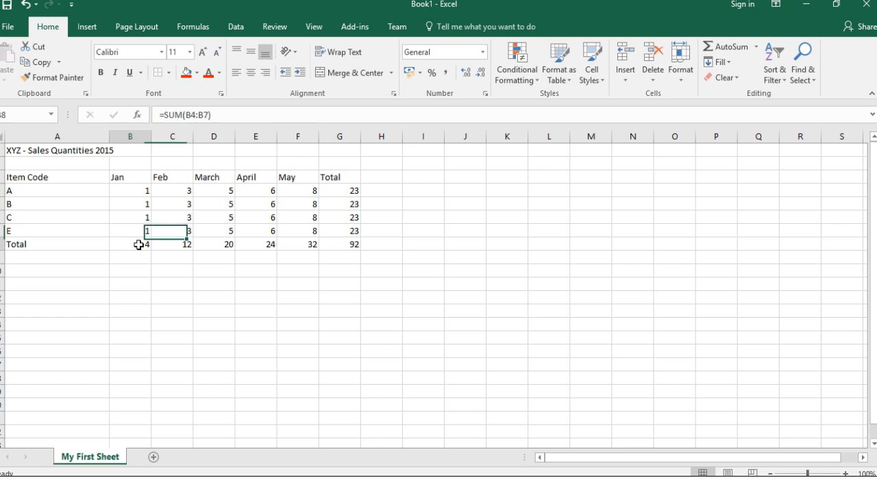
pyautogui.click(167, 290)
pyautogui.press('Escape')
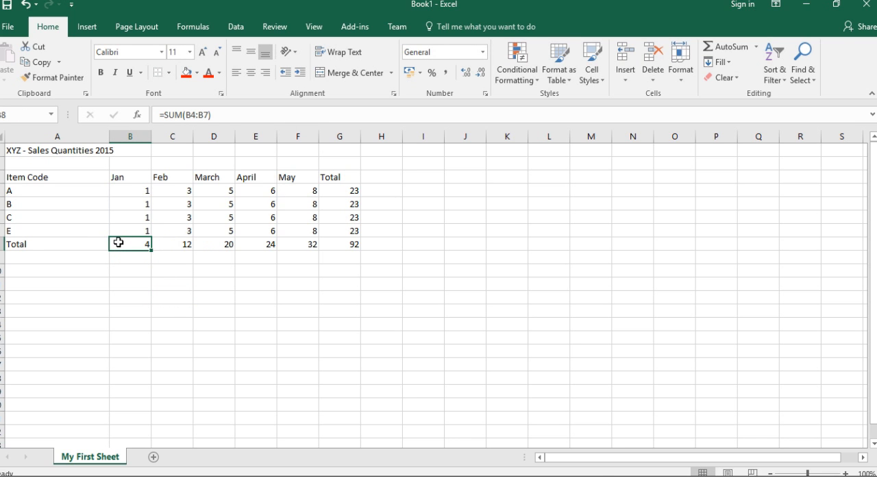
pyautogui.hotkey('shift', 'Right')
pyautogui.hotkey('shift', 'Right')
pyautogui.hotkey('shift', 'Right')
pyautogui.hotkey('shift', 'Right')
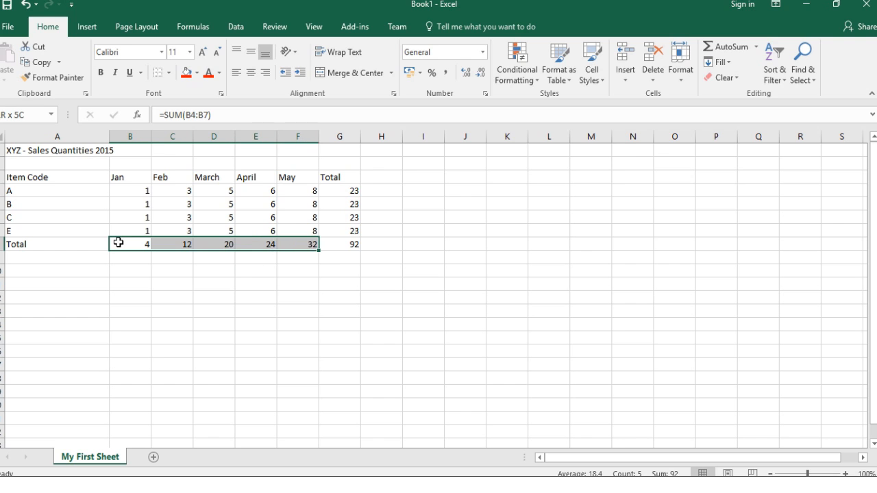
pyautogui.hotkey('shift', 'Right')
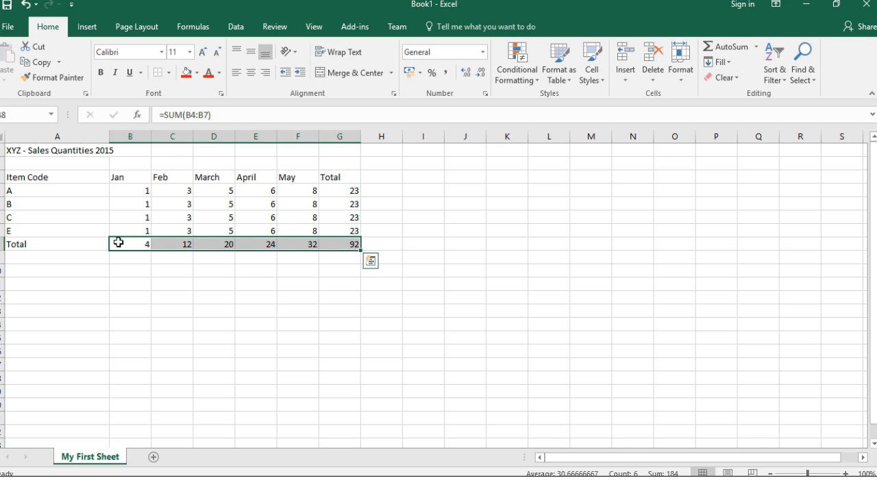
pyautogui.click(169, 72)
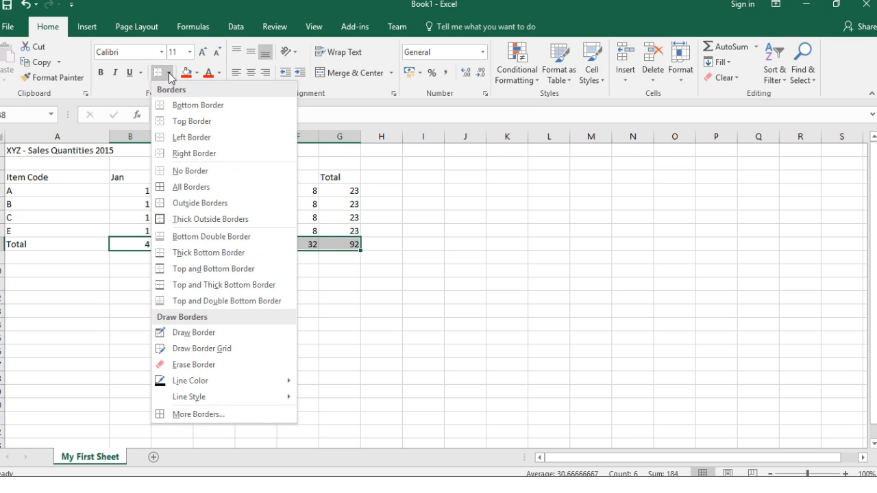
pyautogui.click(187, 271)
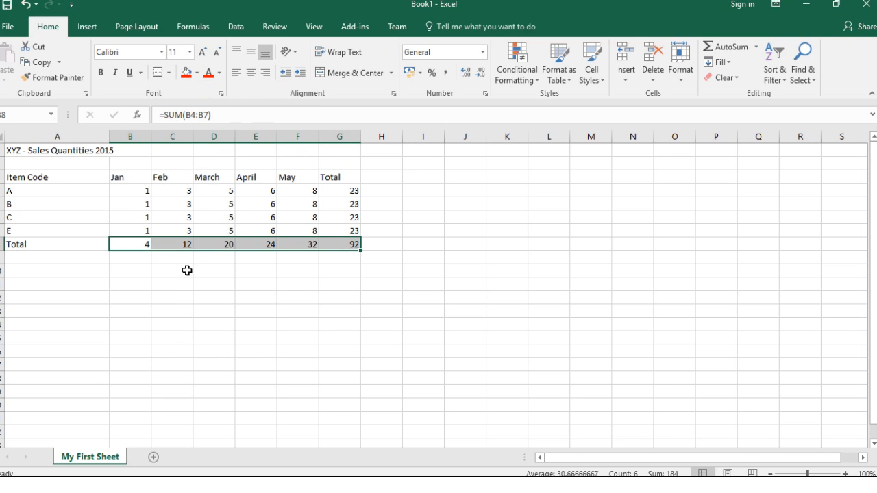
pyautogui.click(205, 272)
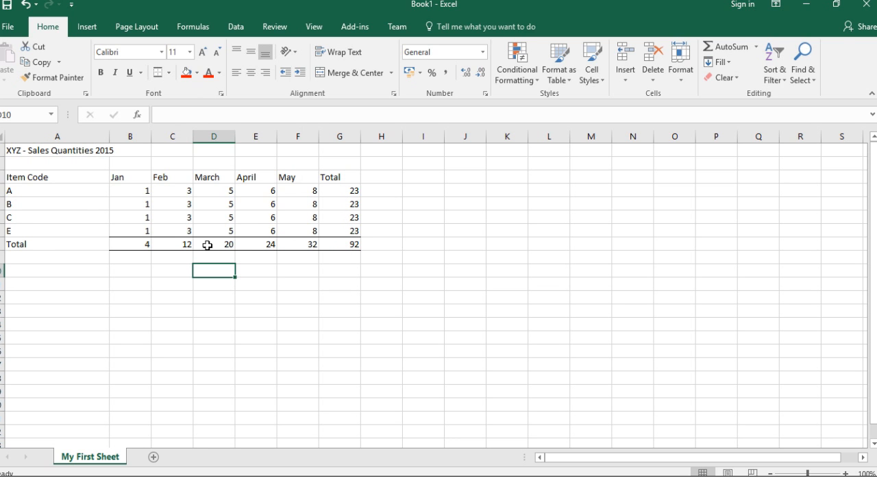
# Bold the Total row in cells A8 to G8 and the Total column in cells G3 to G8
pyautogui.click(24, 244)
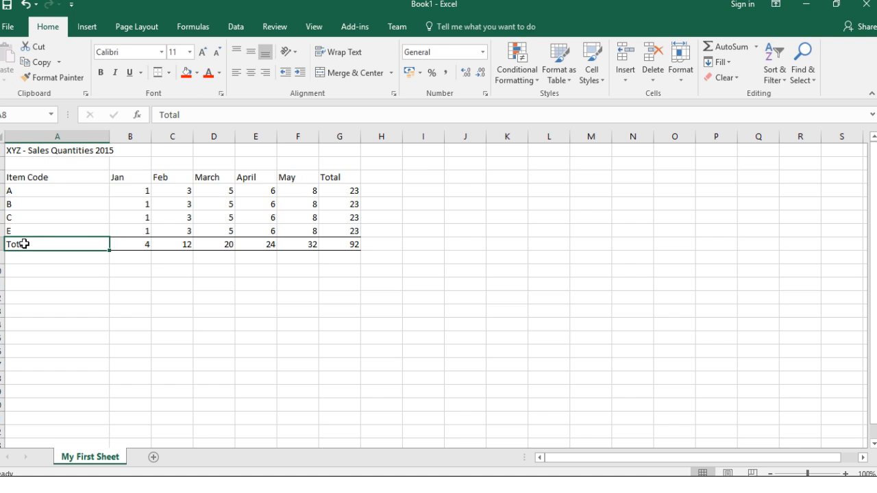
pyautogui.hotkey('shift', 'Right')
pyautogui.hotkey('shift', 'Right')
pyautogui.hotkey('shift', 'Right')
pyautogui.hotkey('shift', 'Right')
pyautogui.hotkey('shift', 'Right')
pyautogui.hotkey('shift', 'Right')
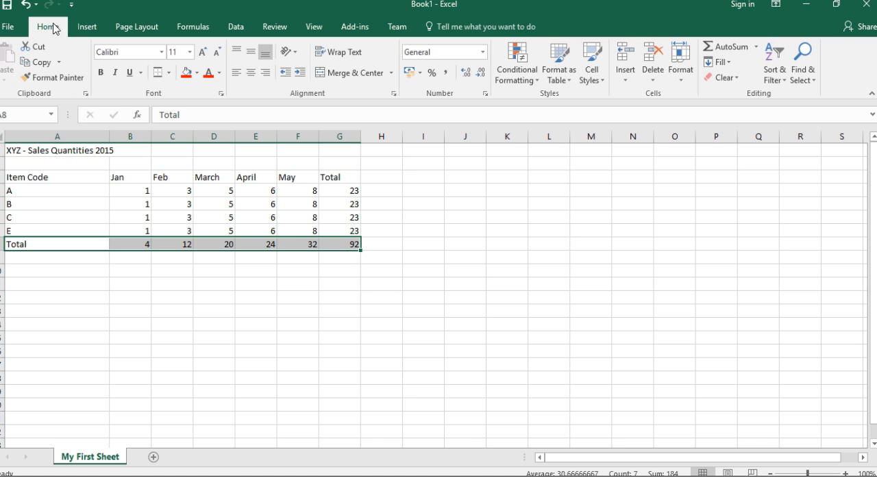
pyautogui.click(101, 73)
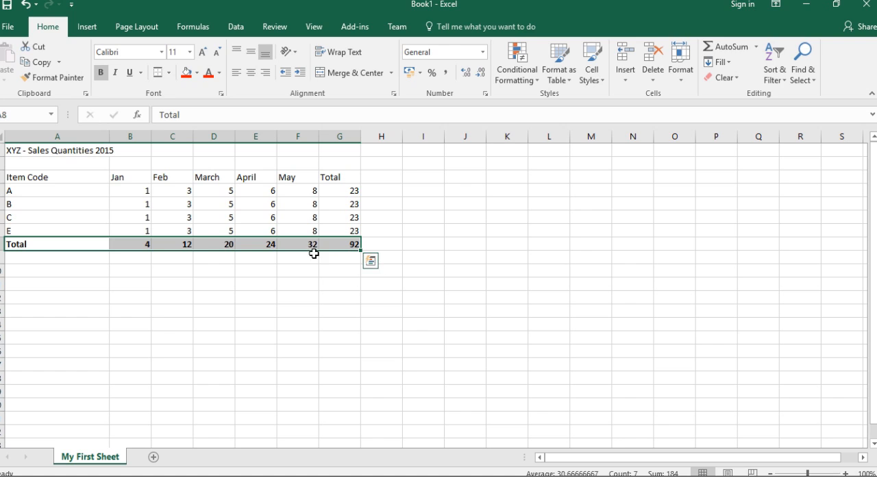
pyautogui.click(336, 268)
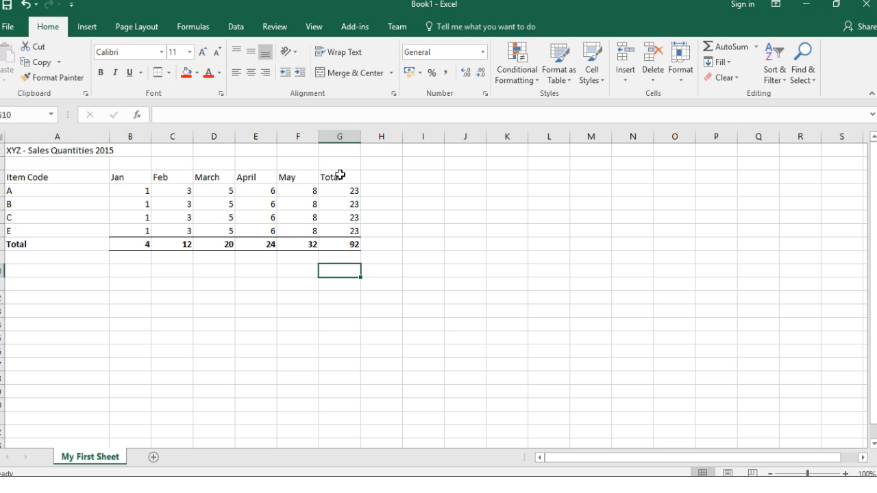
pyautogui.moveTo(339, 176); pyautogui.dragTo(347, 243)
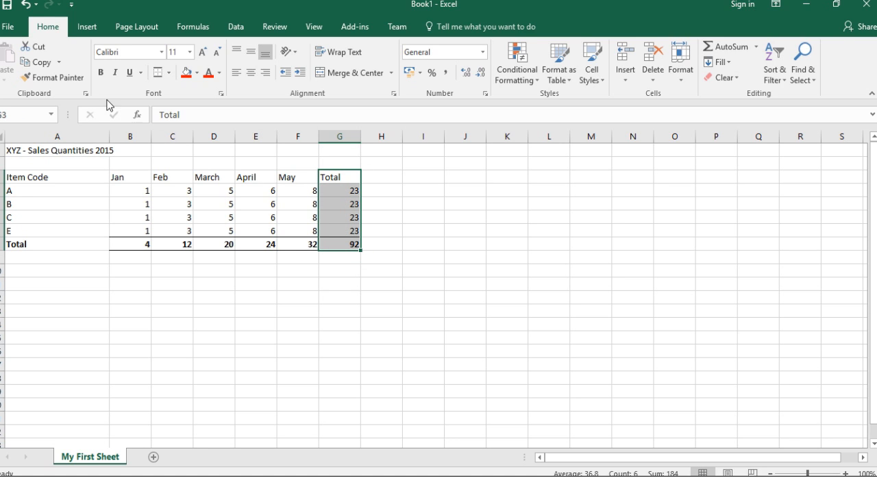
pyautogui.click(101, 74)
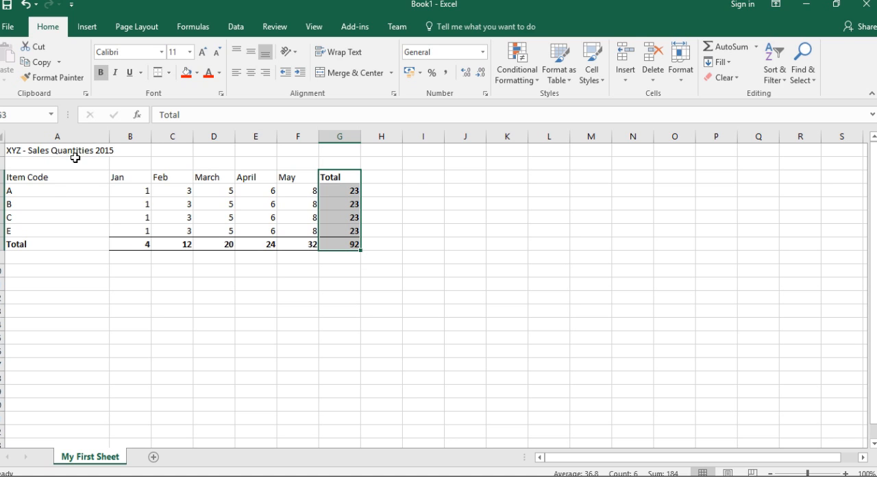
# Bold the headings in cells A3 to F3 and the worksheet title in cell A1
pyautogui.click(18, 178)
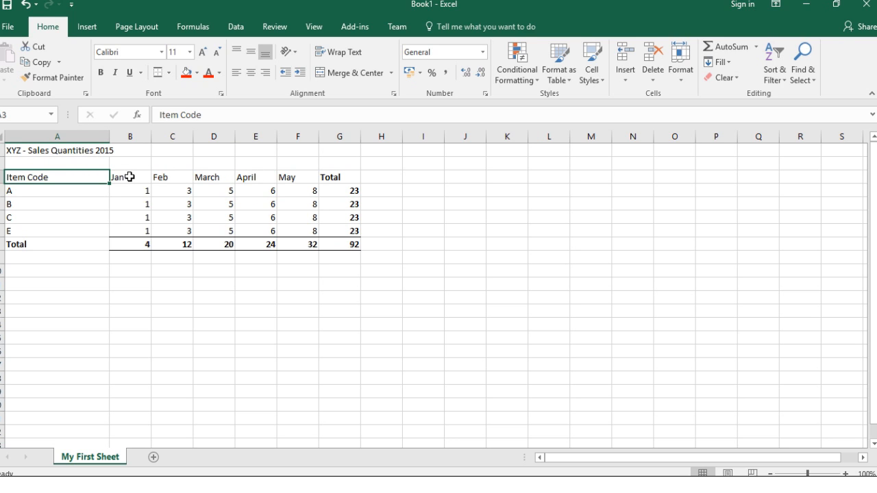
pyautogui.hotkey('shift', 'Right')
pyautogui.hotkey('shift', 'Right')
pyautogui.hotkey('shift', 'Right')
pyautogui.hotkey('shift', 'Right')
pyautogui.hotkey('shift', 'Right')
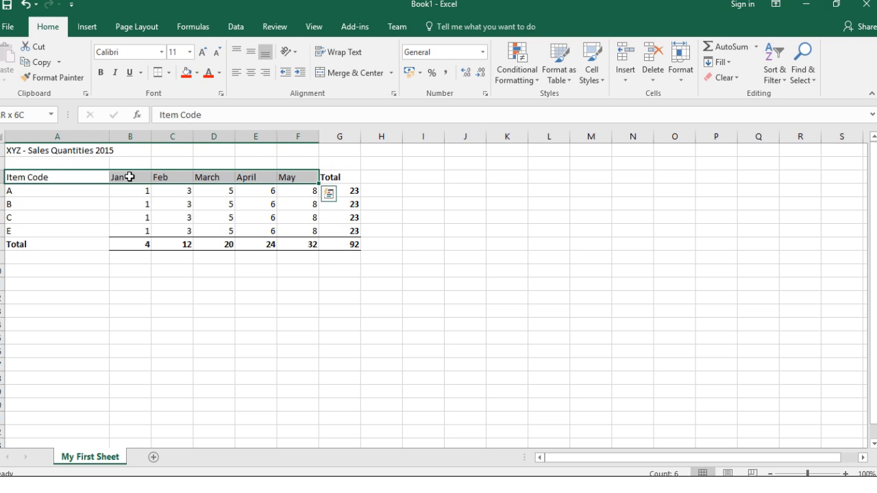
pyautogui.hotkey('ctrl', 'b')
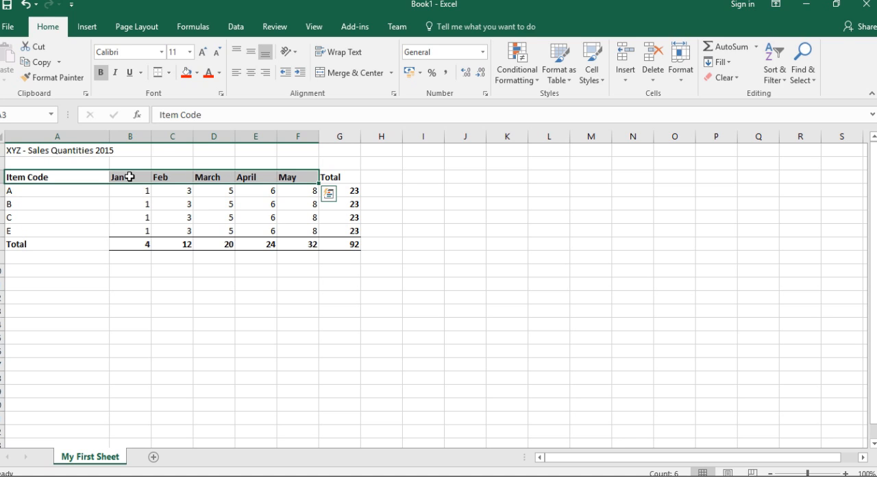
pyautogui.click(71, 147)
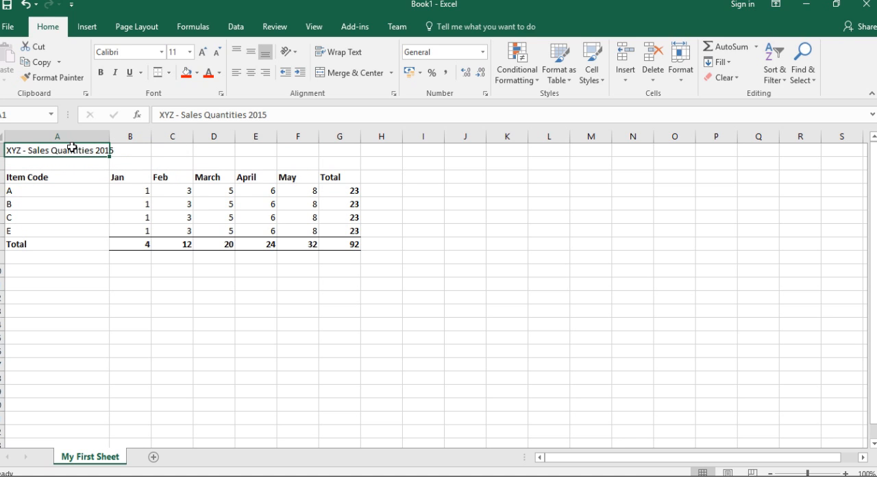
pyautogui.hotkey('ctrl', 'b')
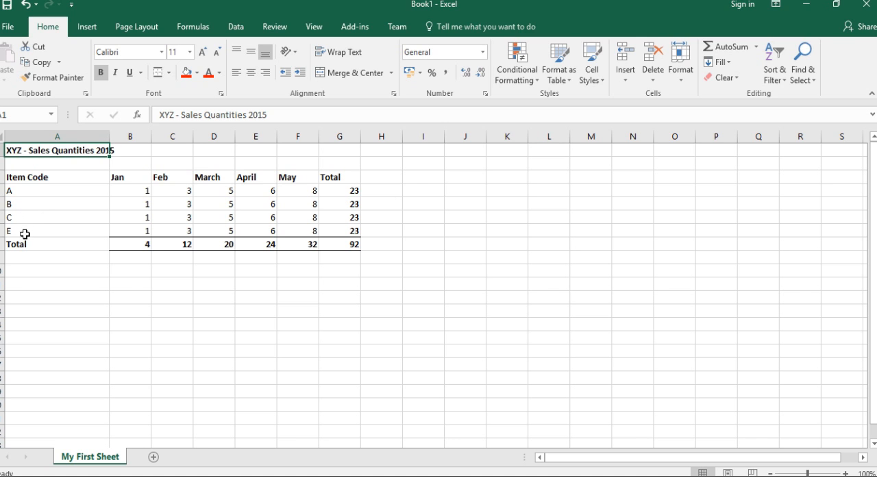
# Insert a sheet row above item E and enter the item code D in cell A7
pyautogui.press('Down')
pyautogui.press('Down')
pyautogui.press('Down')
pyautogui.press('Down')
pyautogui.press('Down')
pyautogui.press('Down')
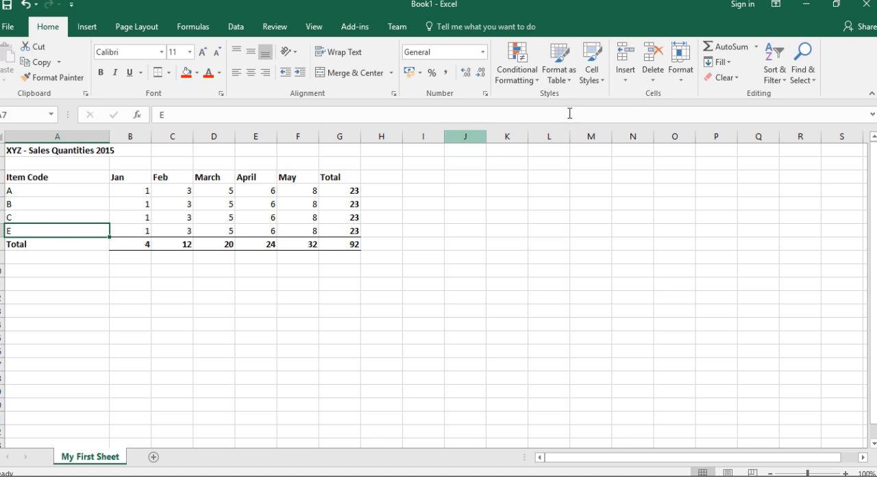
pyautogui.click(627, 80)
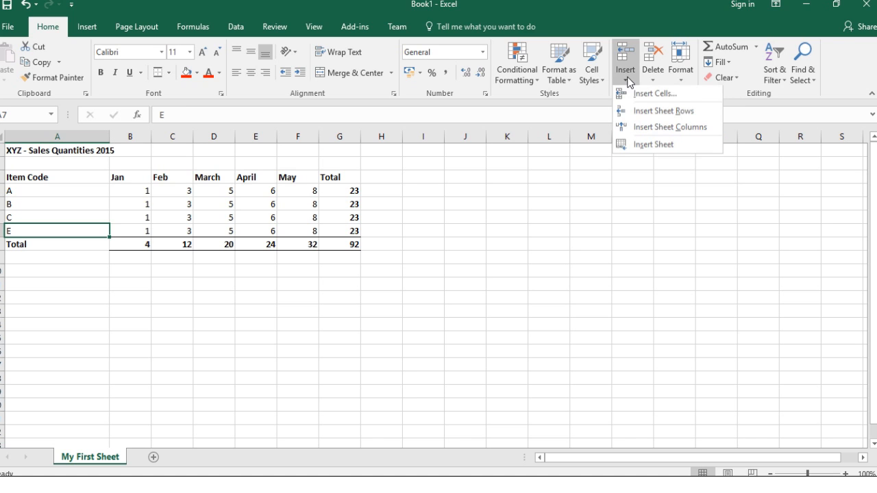
pyautogui.click(653, 115)
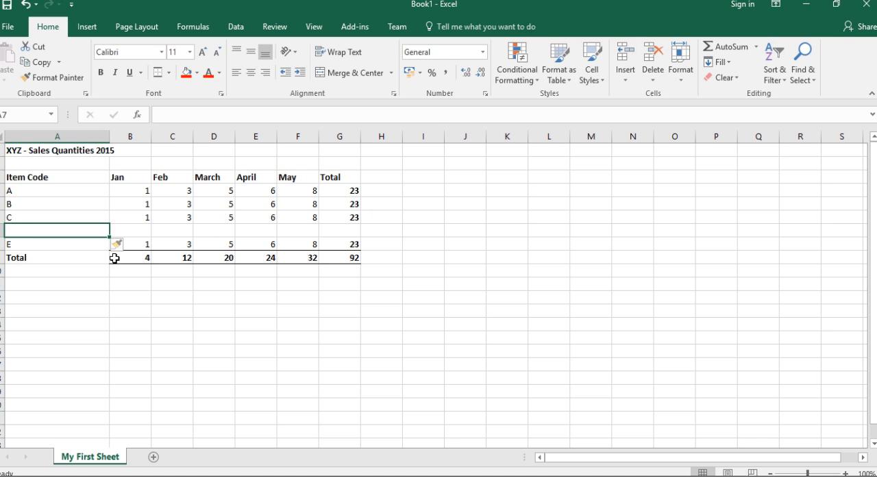
pyautogui.write('D')
pyautogui.press('Tab')
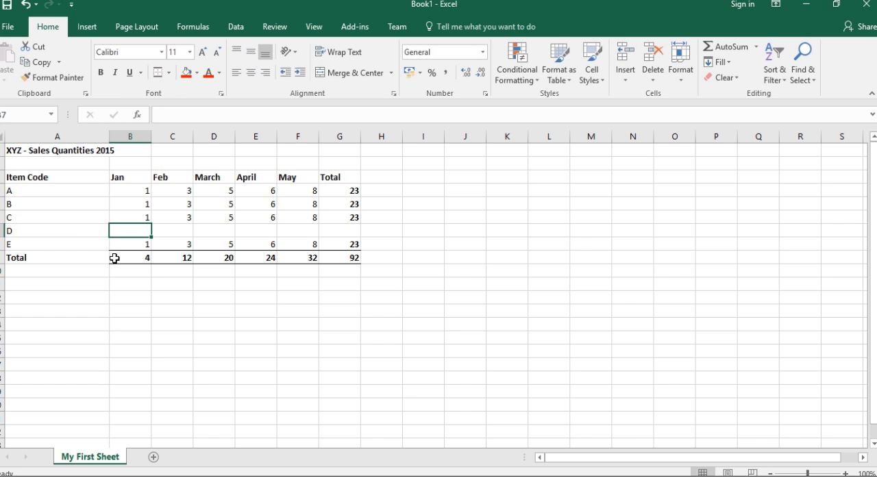
# Copy item C's January to May quantities from B6 to F6 into item D's row, starting at B7
pyautogui.press('Up')
pyautogui.hotkey('shift', 'Right')
pyautogui.hotkey('shift', 'Right')
pyautogui.hotkey('shift', 'Right')
pyautogui.hotkey('shift', 'Right')
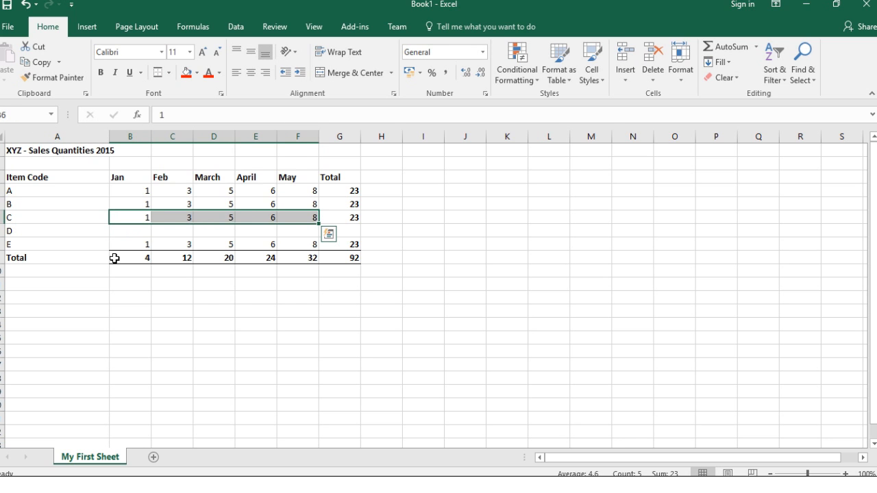
pyautogui.hotkey('ctrl', 'q')
pyautogui.press('Escape')
pyautogui.hotkey('ctrl', 'c')
pyautogui.press('Down')
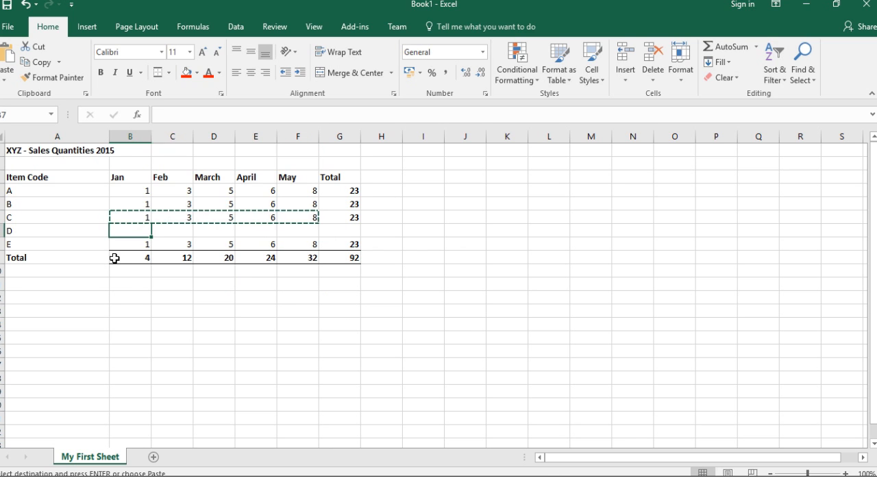
pyautogui.hotkey('ctrl', 'v')
# Copy item C's row total formula from G6 into G7 for item D
pyautogui.press('Right')
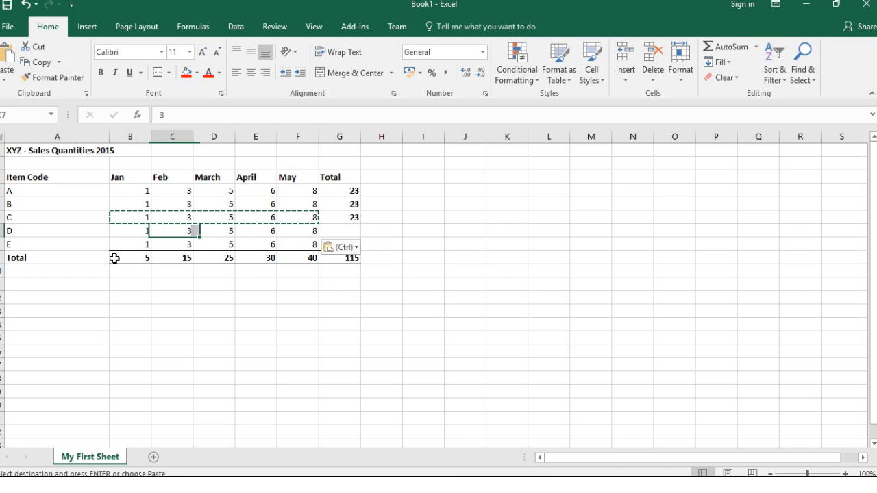
pyautogui.press('Right')
pyautogui.press('Right')
pyautogui.press('Right')
pyautogui.press('Right')
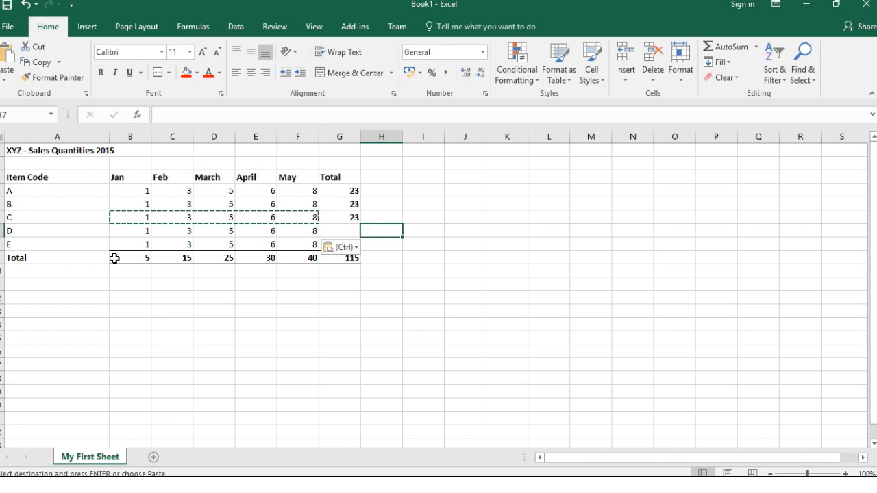
pyautogui.press('ctrl')
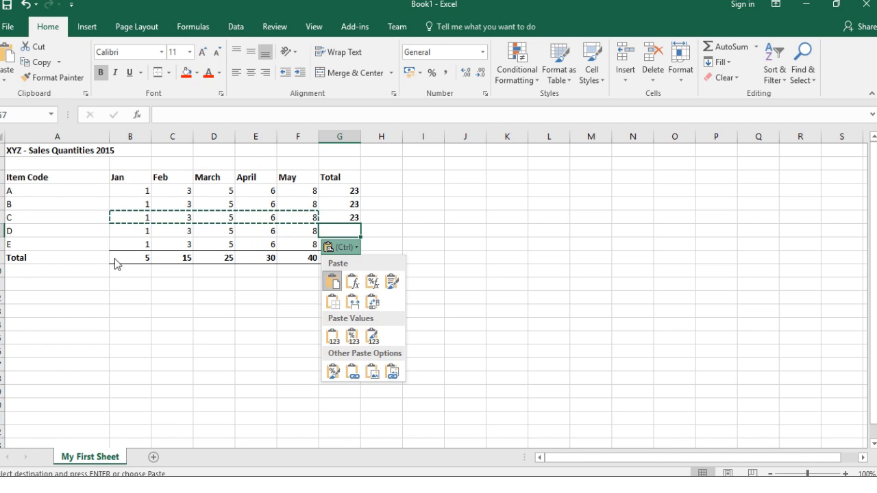
pyautogui.press('Escape')
pyautogui.press('Up')
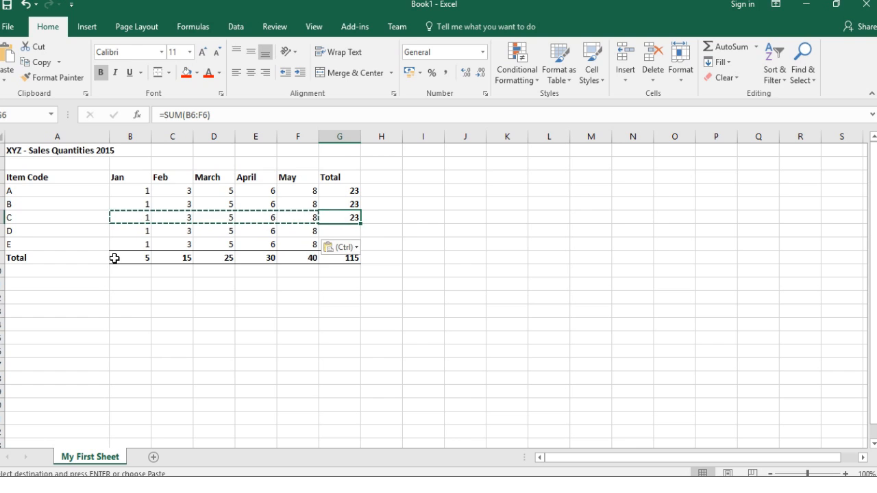
pyautogui.hotkey('ctrl', 'c')
pyautogui.press('Down')
pyautogui.hotkey('ctrl', 'v')
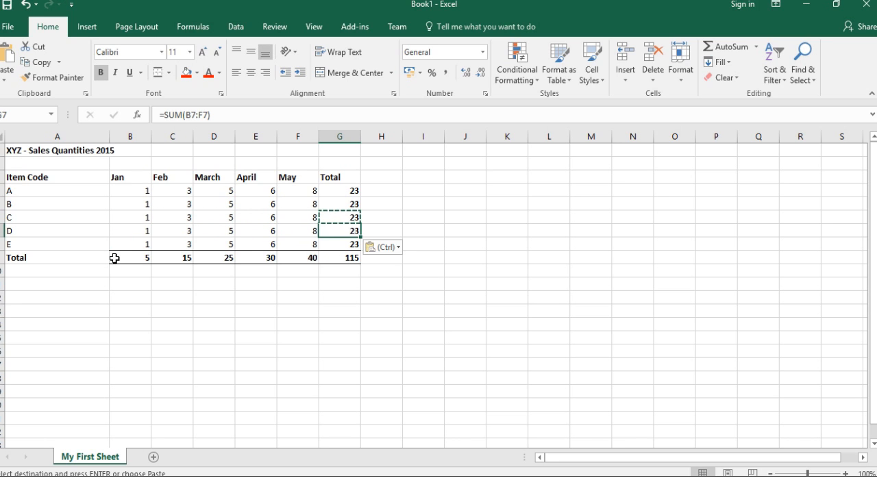
# Check which cells the January total formula in B9 sums, leaving the formula as it is
pyautogui.press('Down')
pyautogui.press('Down')
pyautogui.press('Left')
pyautogui.press('Left')
pyautogui.press('Left')
pyautogui.press('Left')
pyautogui.press('Left')
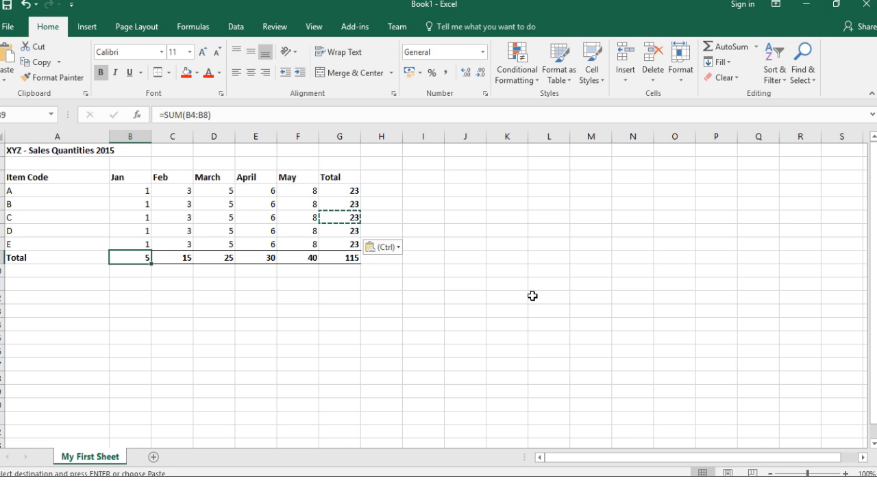
pyautogui.doubleClick(137, 259)
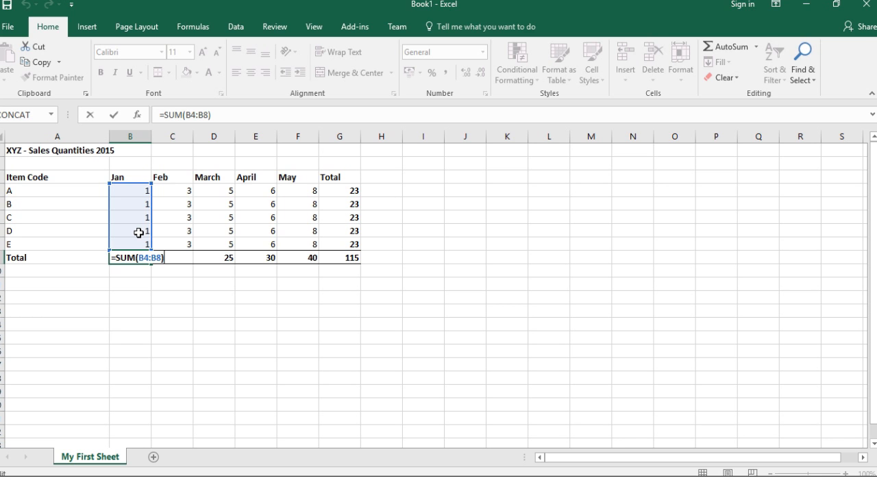
pyautogui.press('F1')
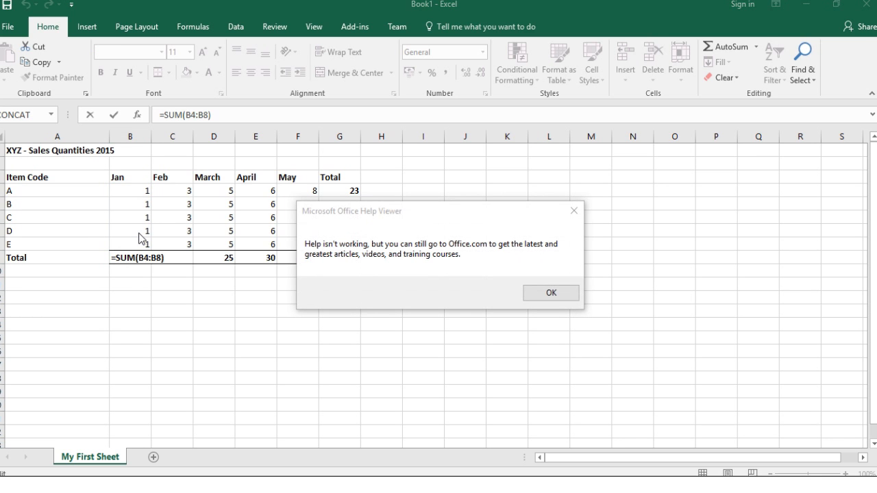
pyautogui.click(574, 210)
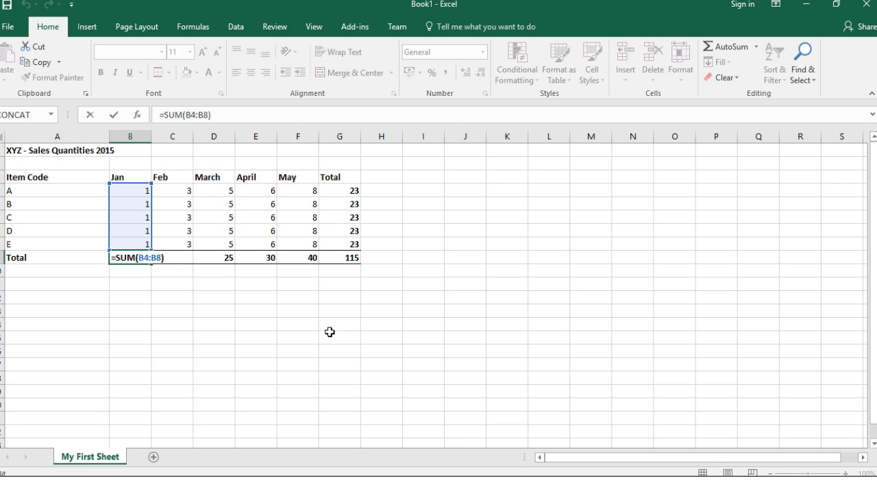
pyautogui.hotkey('ctrl', 'Return')
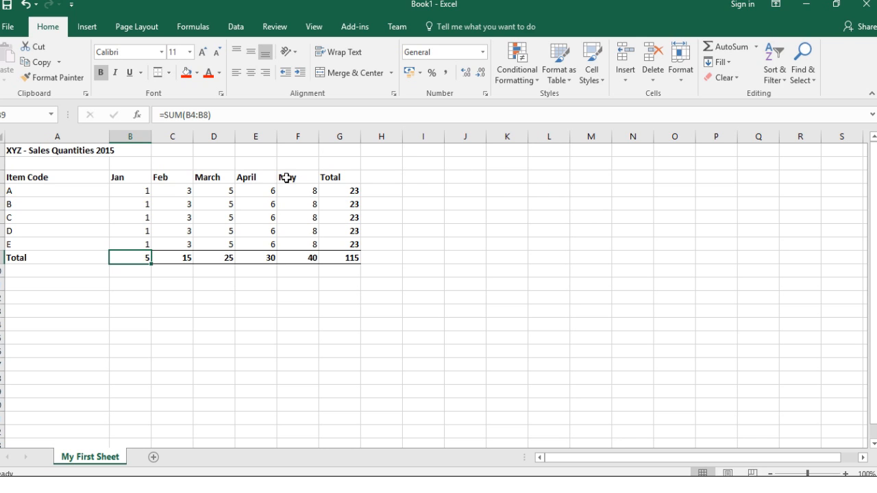
# Fill item A's January quantity in B4 with red and its May quantity in F4 with light green
pyautogui.click(134, 190)
pyautogui.click(134, 190)
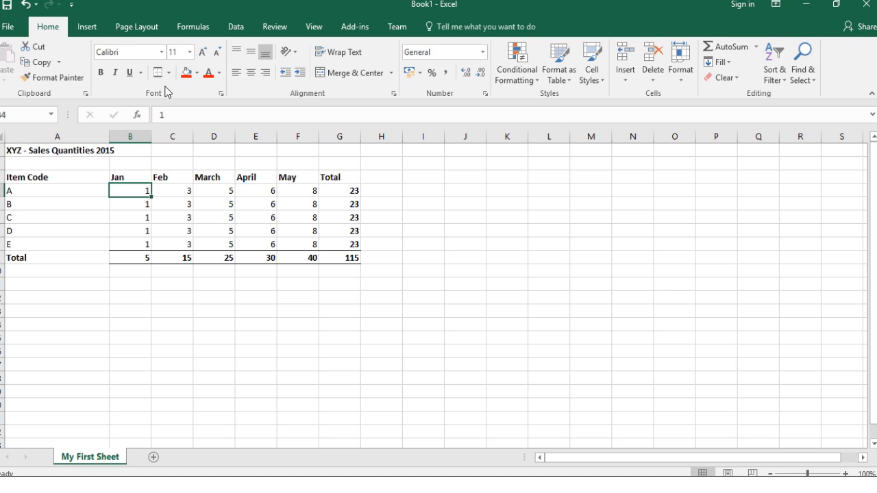
pyautogui.click(198, 72)
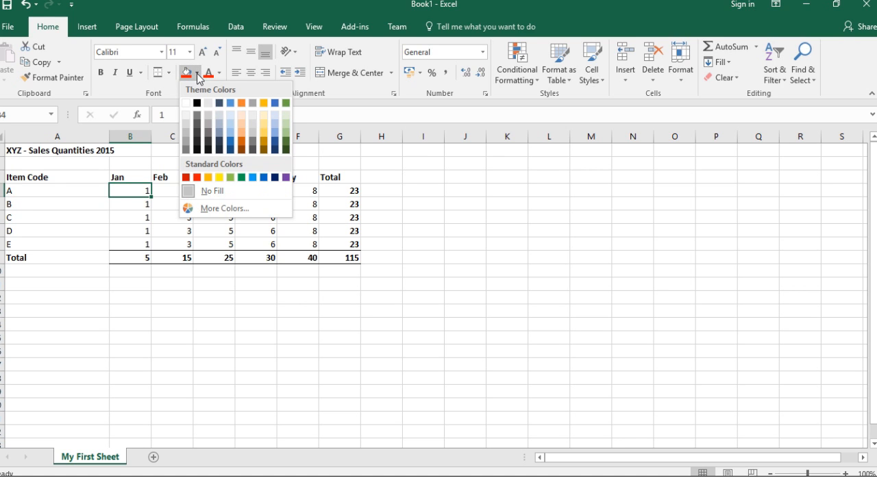
pyautogui.click(198, 178)
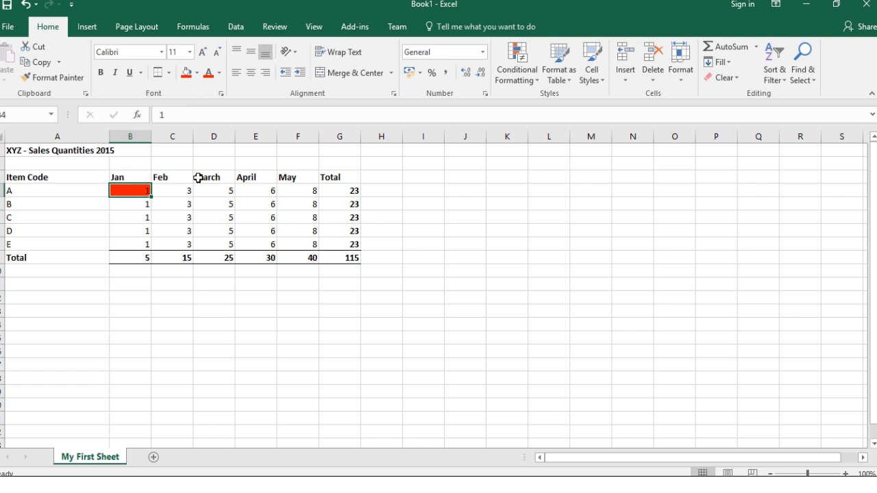
pyautogui.click(303, 189)
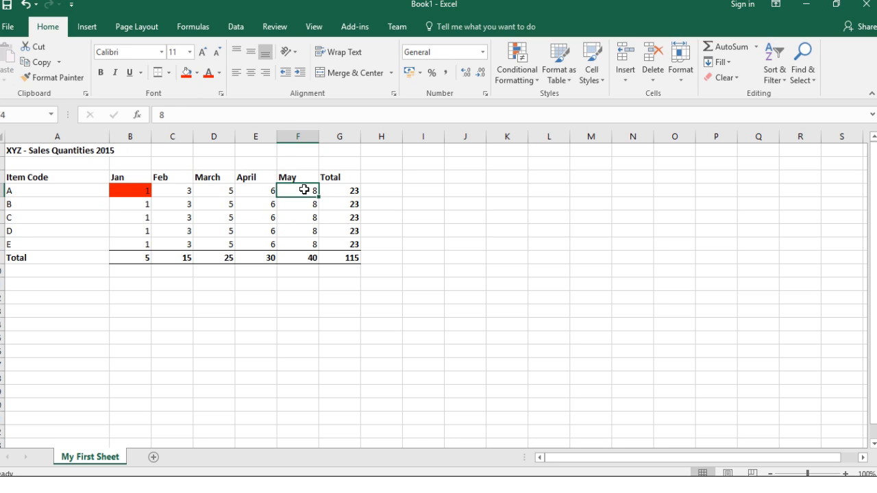
pyautogui.click(197, 72)
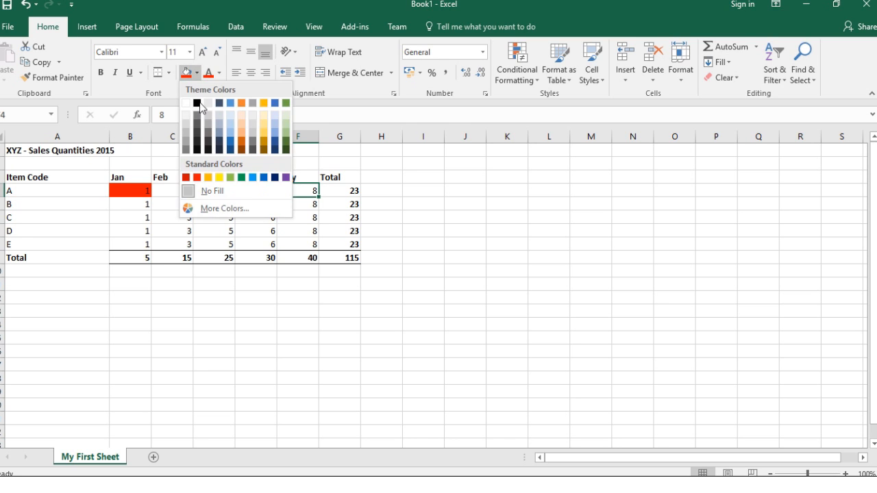
pyautogui.click(230, 177)
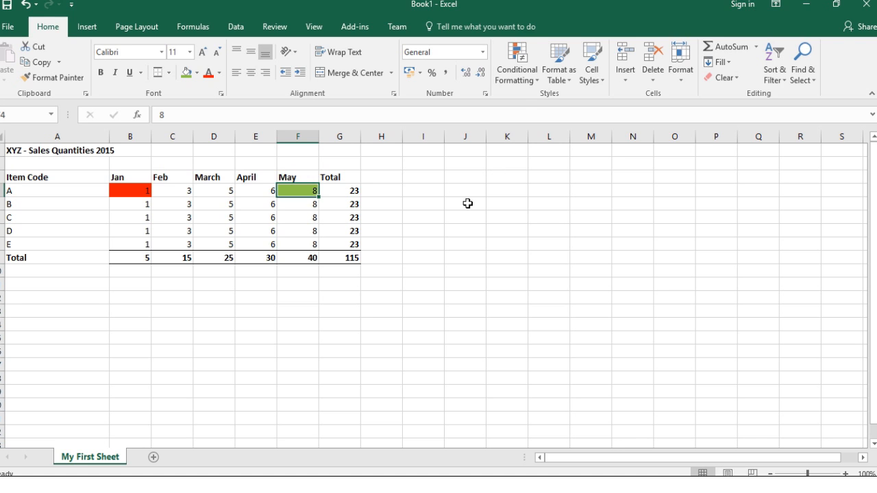
pyautogui.click(514, 80)
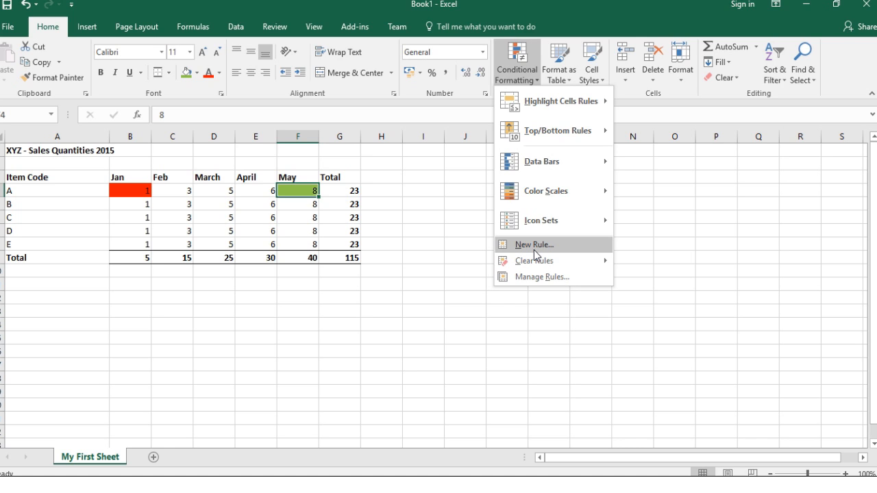
pyautogui.click(373, 326)
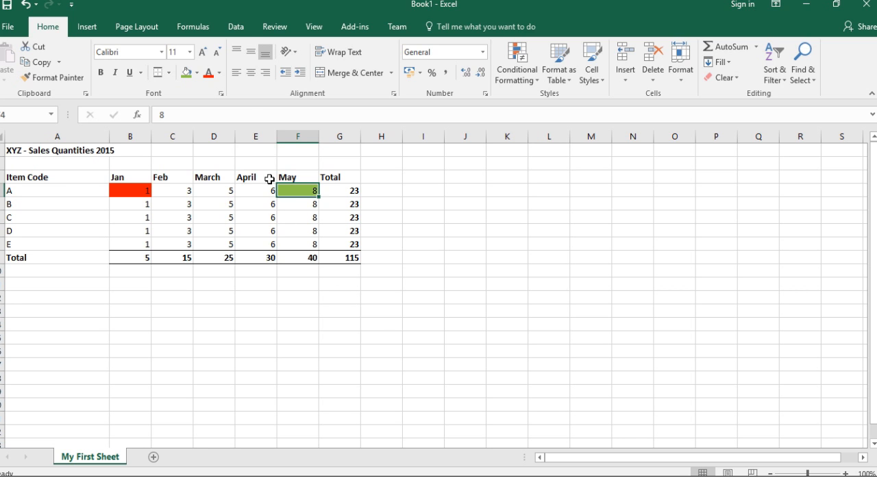
# Change the item code in cell A6 to B
pyautogui.click(238, 31)
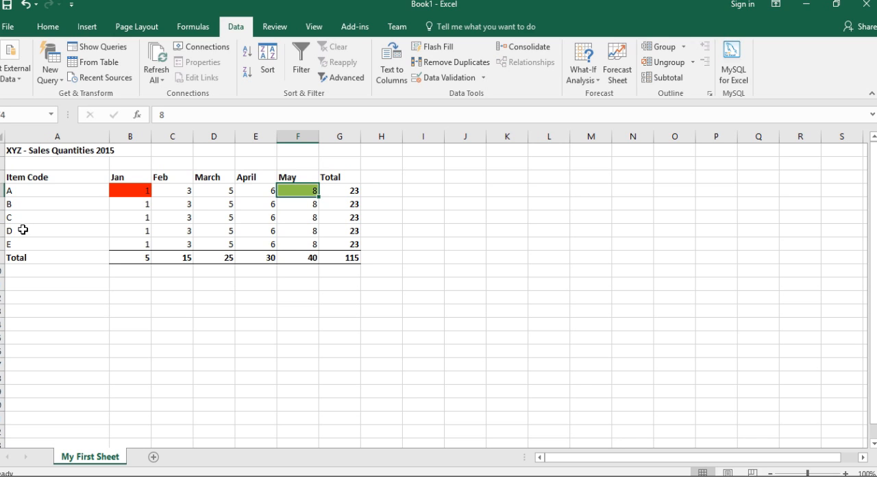
pyautogui.click(18, 219)
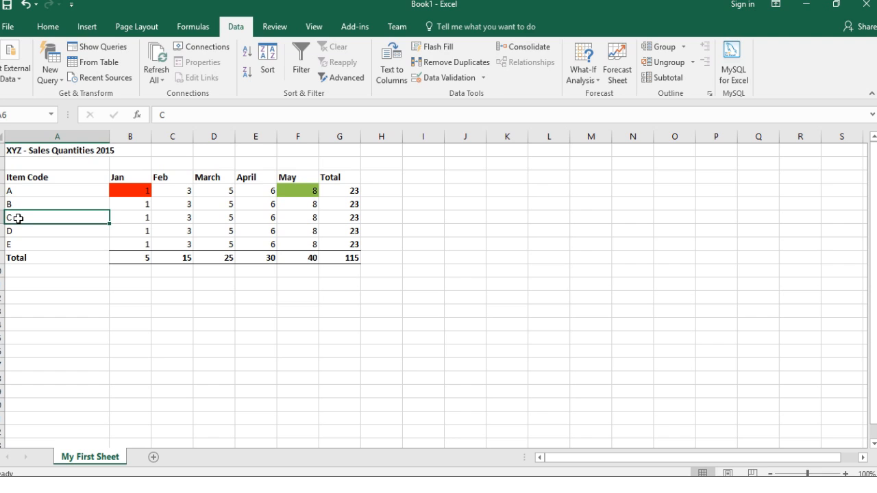
pyautogui.write('B')
pyautogui.press('Return')
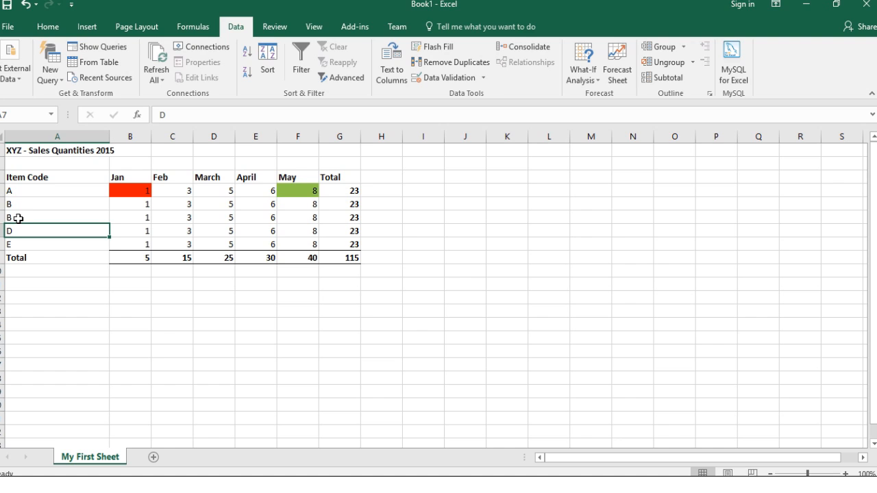
# Remove duplicate rows from the sales table A3:G9, treating the first row as headers and comparing all columns
pyautogui.click(42, 175)
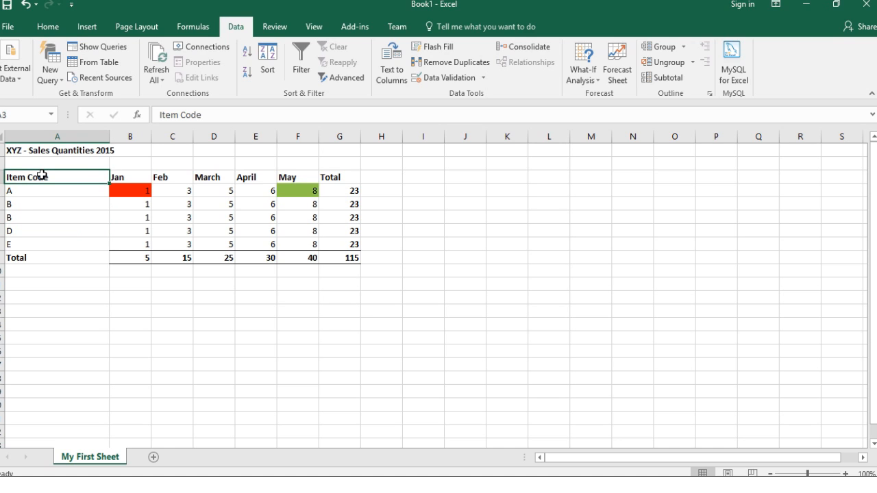
pyautogui.hotkey('shift', 'Right')
pyautogui.hotkey('shift', 'Right')
pyautogui.hotkey('shift', 'Right')
pyautogui.hotkey('shift', 'Right')
pyautogui.hotkey('shift', 'Right')
pyautogui.hotkey('shift', 'Right')
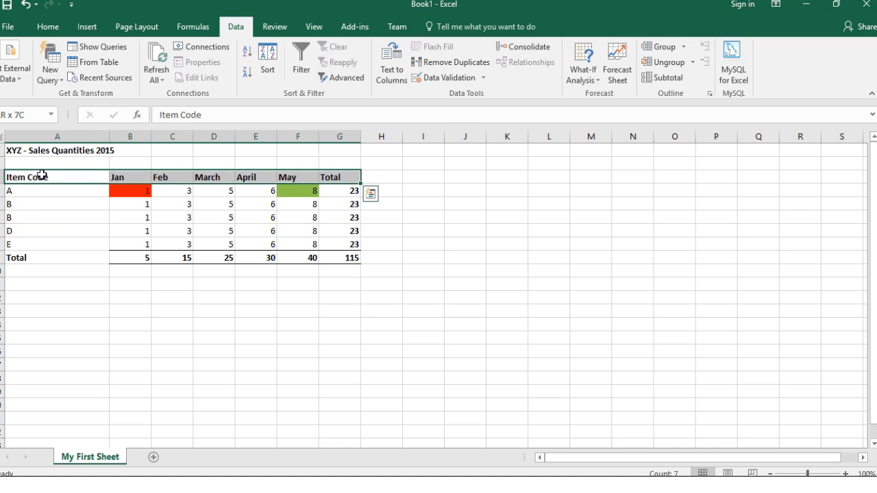
pyautogui.hotkey('shift', 'Down')
pyautogui.hotkey('shift', 'Down')
pyautogui.hotkey('shift', 'Down')
pyautogui.hotkey('shift', 'Down')
pyautogui.hotkey('shift', 'Down')
pyautogui.hotkey('shift', 'Down')
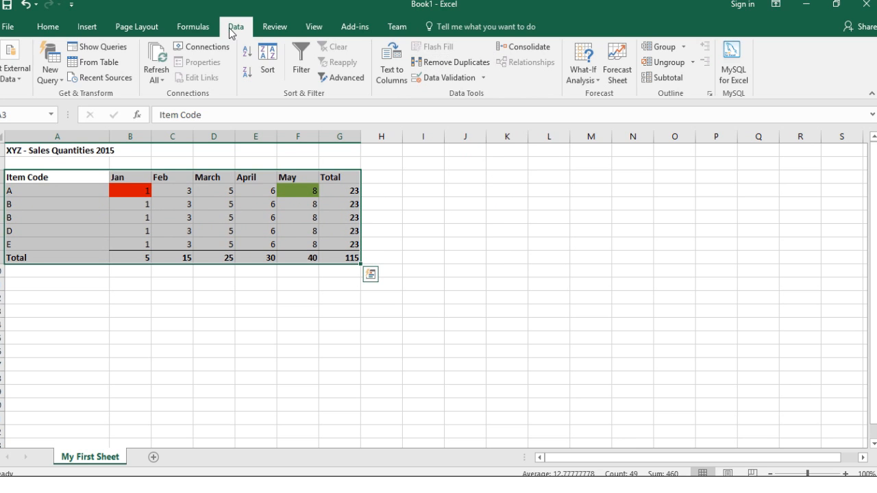
pyautogui.click(450, 62)
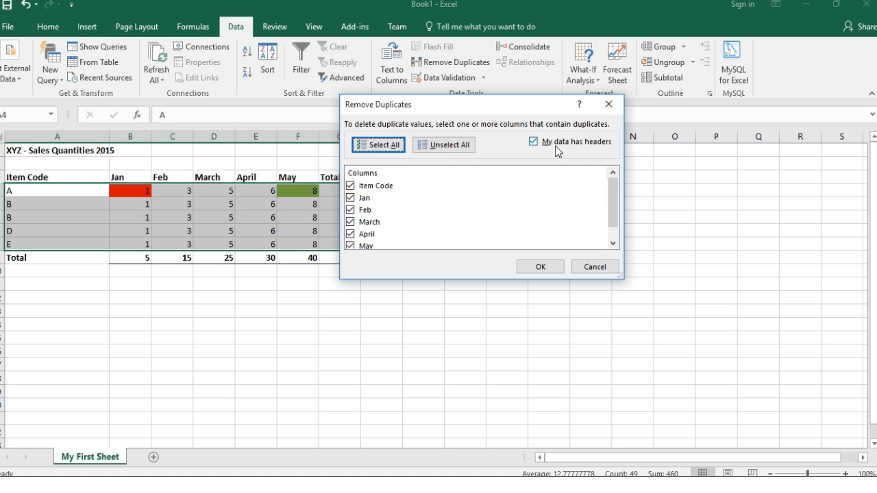
pyautogui.click(540, 267)
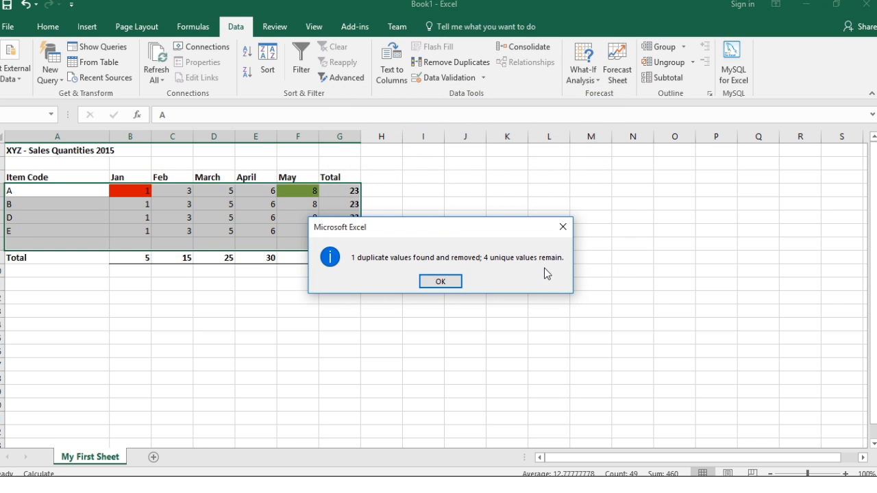
pyautogui.click(446, 283)
pyautogui.click(441, 282)
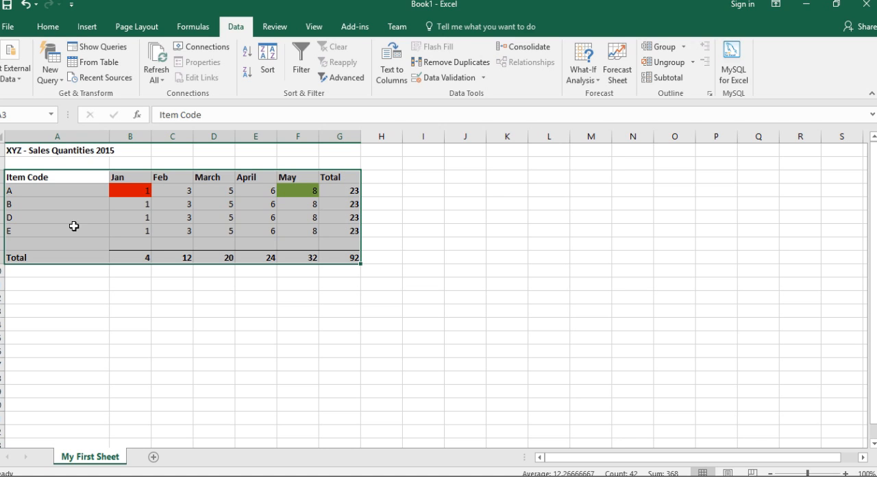
# Create a PivotTable from the range A3:G9 of My First Sheet on a new worksheet
pyautogui.click(87, 27)
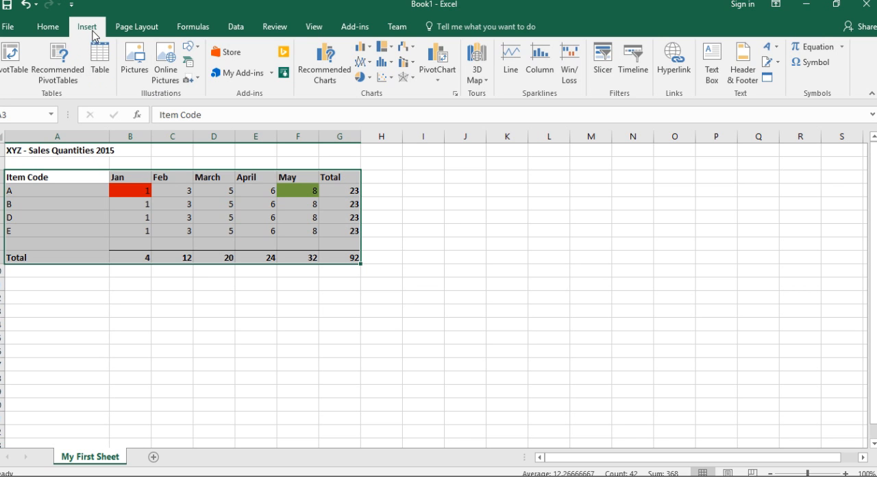
pyautogui.click(12, 68)
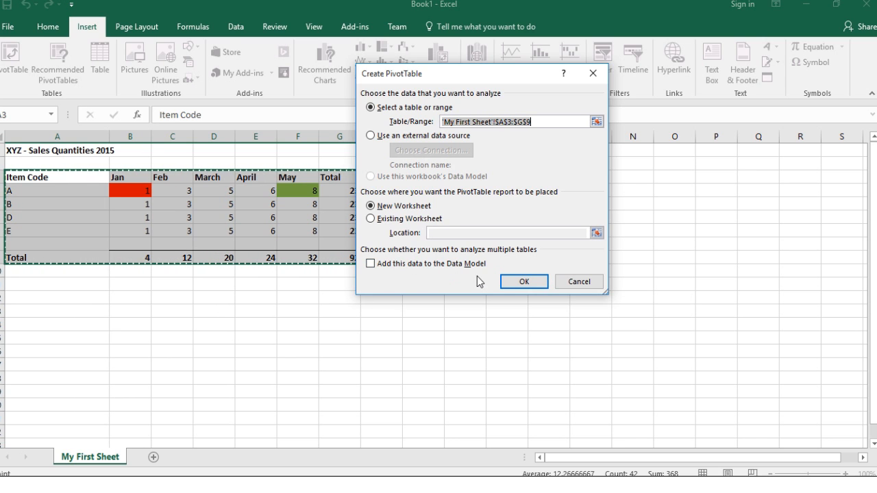
pyautogui.click(524, 281)
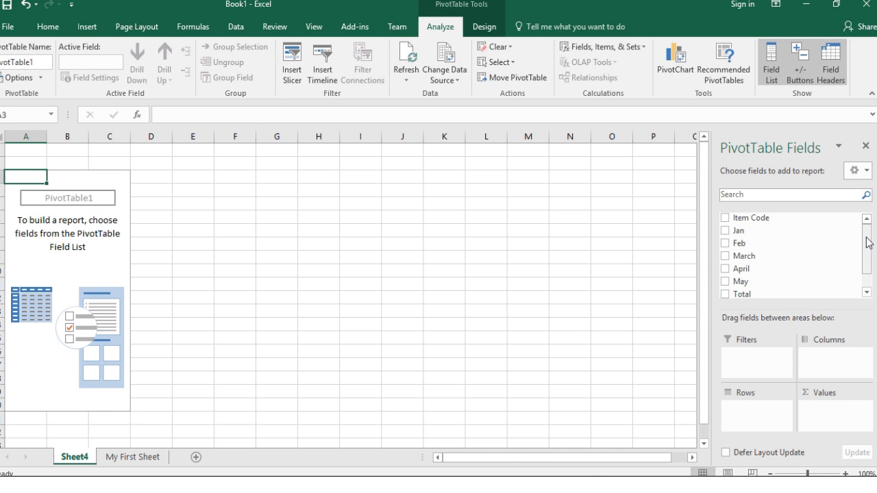
# Lay out the PivotTable with Item Code as rows and Total as values
pyautogui.moveTo(866, 237)
pyautogui.mouseDown()
pyautogui.moveTo(868, 256)
pyautogui.moveTo(867, 227)
pyautogui.mouseUp()
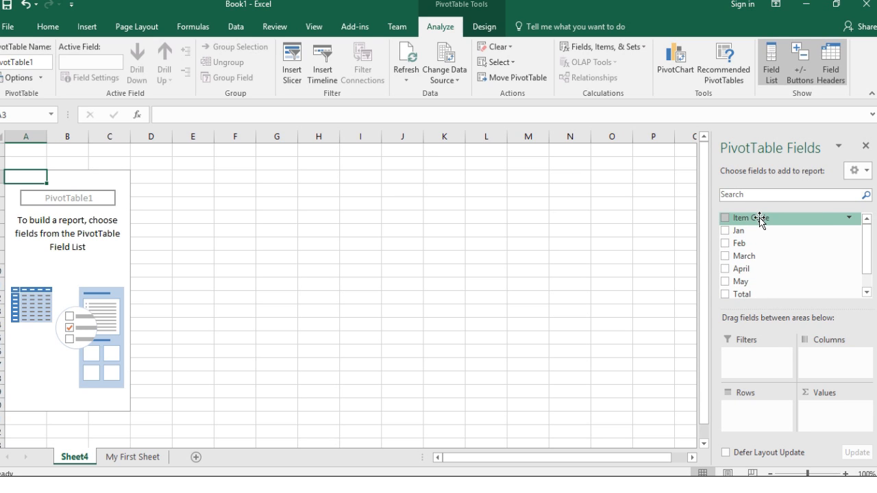
pyautogui.moveTo(759, 218); pyautogui.dragTo(754, 408)
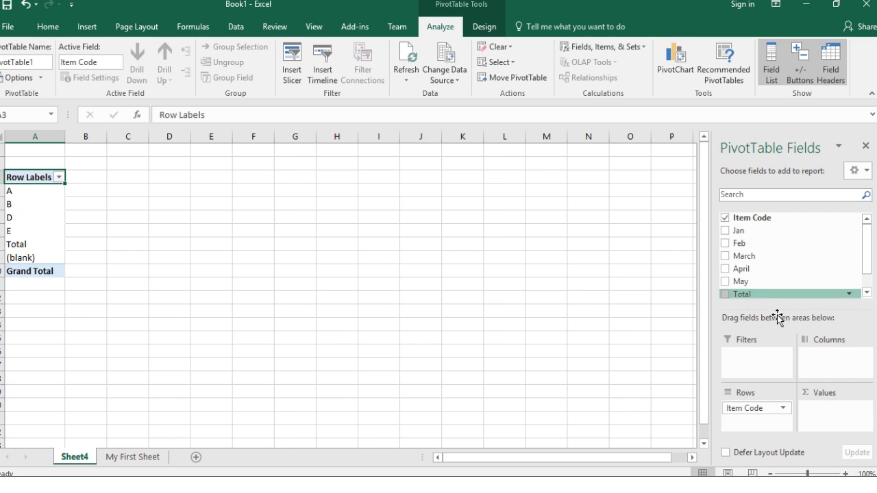
pyautogui.moveTo(778, 317); pyautogui.dragTo(847, 425)
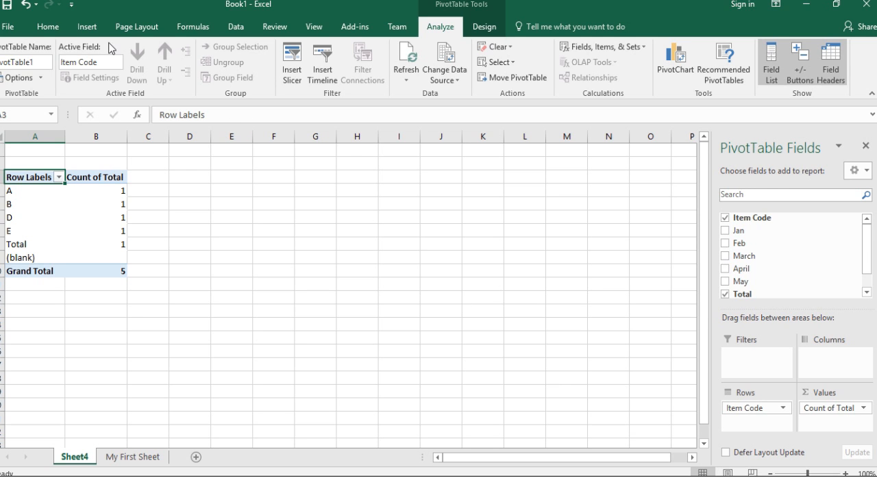
# Insert a 2-D 100% stacked column chart of the sales table A3:G9 on My First Sheet
pyautogui.click(87, 27)
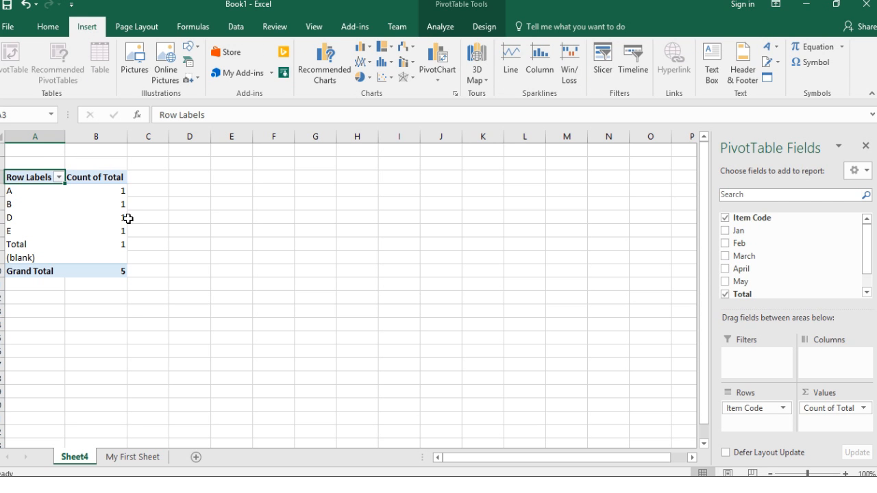
pyautogui.click(141, 457)
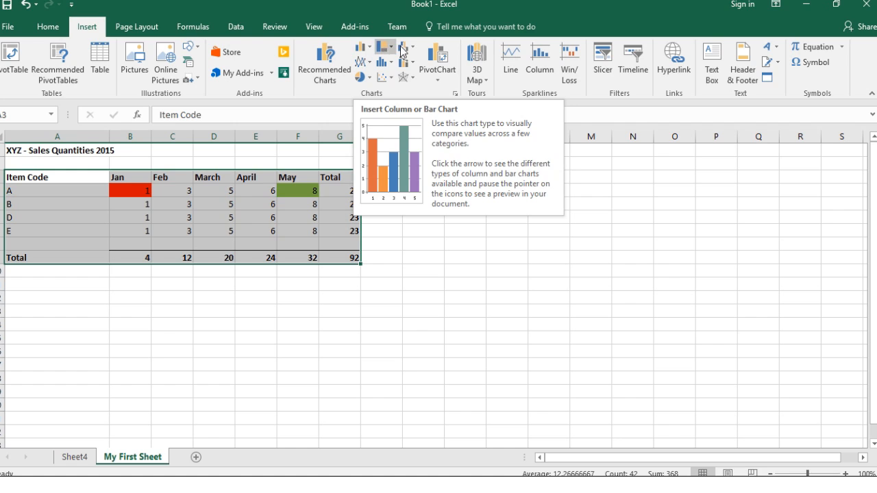
pyautogui.click(362, 48)
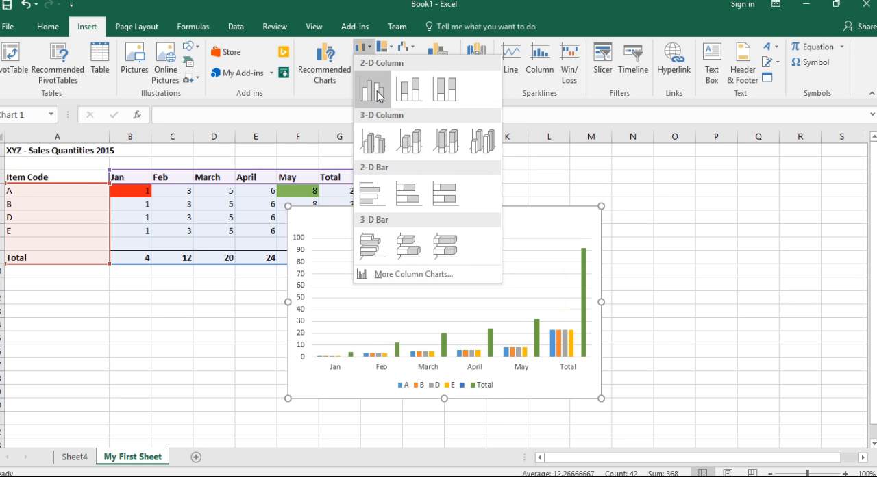
pyautogui.click(439, 92)
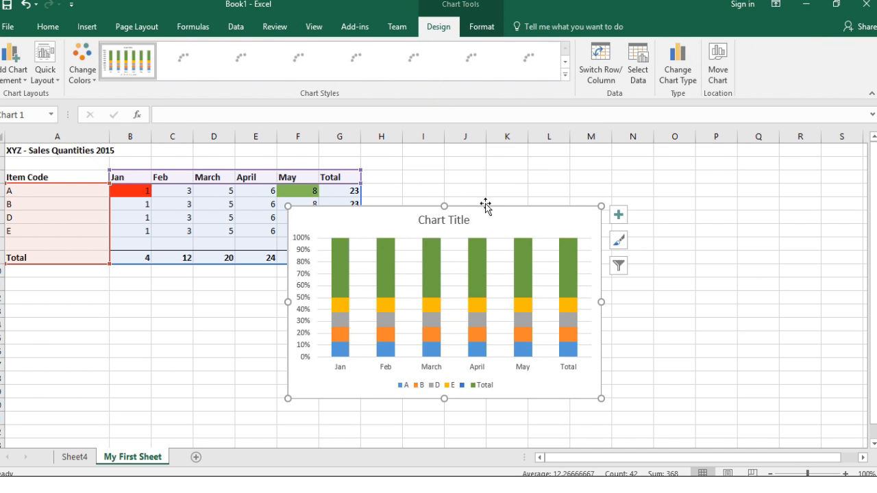
# Move the chart directly below the sales table, with its top edge at about row 11
pyautogui.moveTo(485, 203)
pyautogui.mouseDown()
pyautogui.moveTo(601, 226)
pyautogui.moveTo(607, 204)
pyautogui.mouseUp()
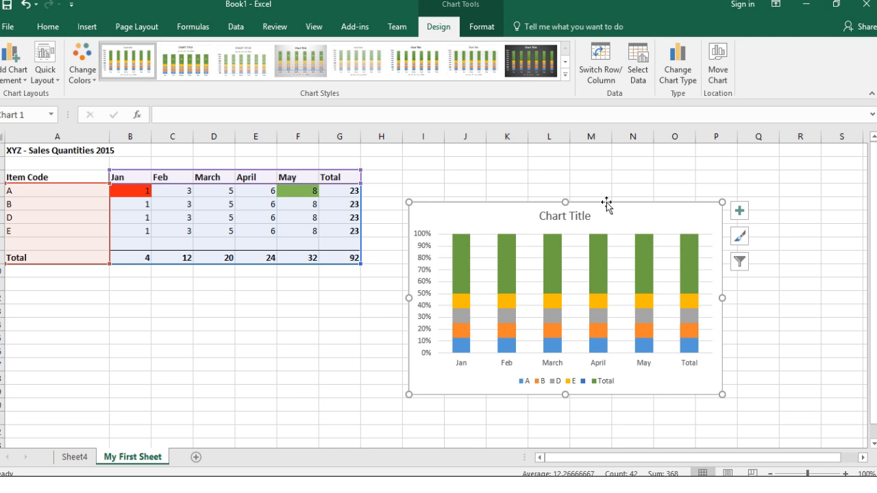
pyautogui.click(582, 179)
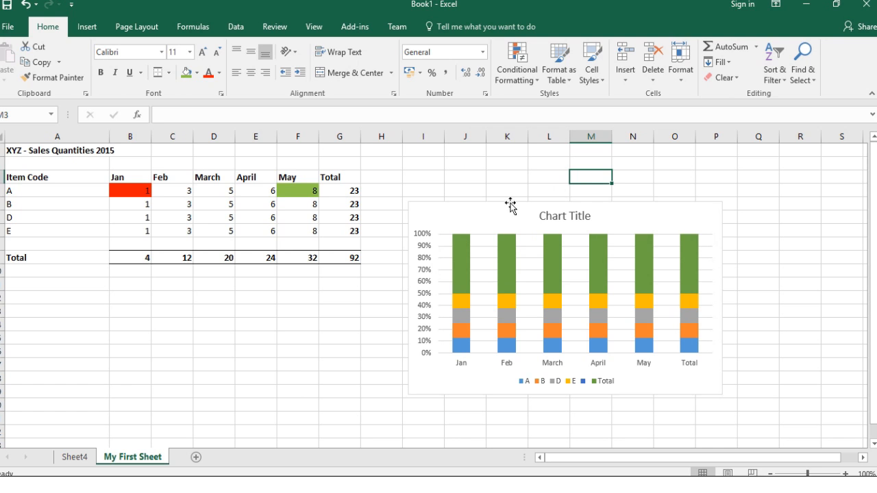
pyautogui.moveTo(511, 205); pyautogui.dragTo(112, 280)
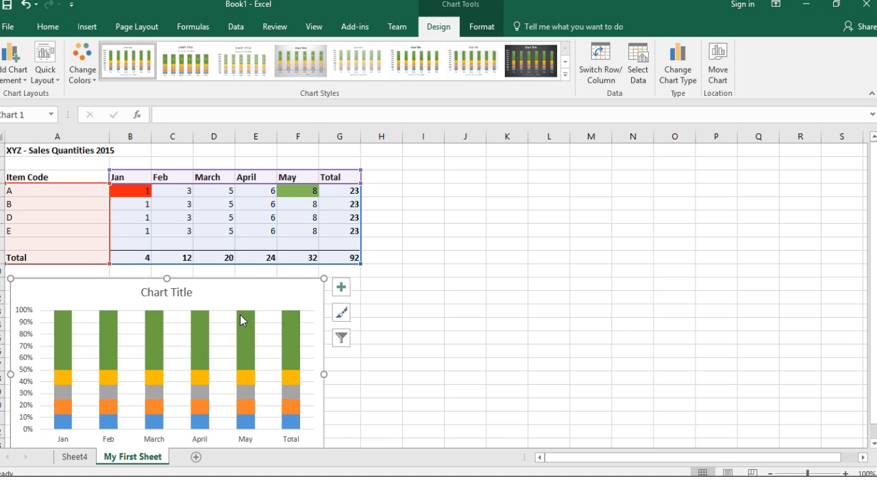
pyautogui.click(52, 174)
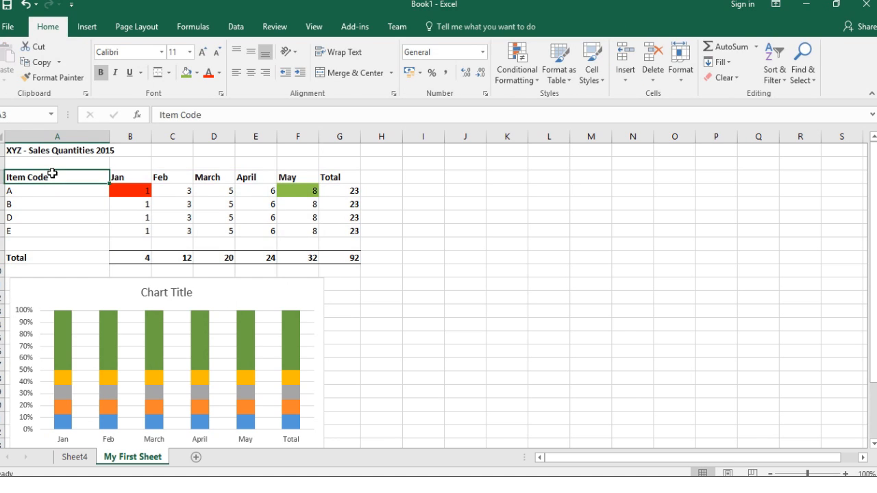
pyautogui.hotkey('shift', 'Right')
pyautogui.hotkey('shift', 'Right')
pyautogui.hotkey('shift', 'Right')
pyautogui.hotkey('shift', 'Right')
pyautogui.hotkey('shift', 'Right')
pyautogui.hotkey('shift', 'Right')
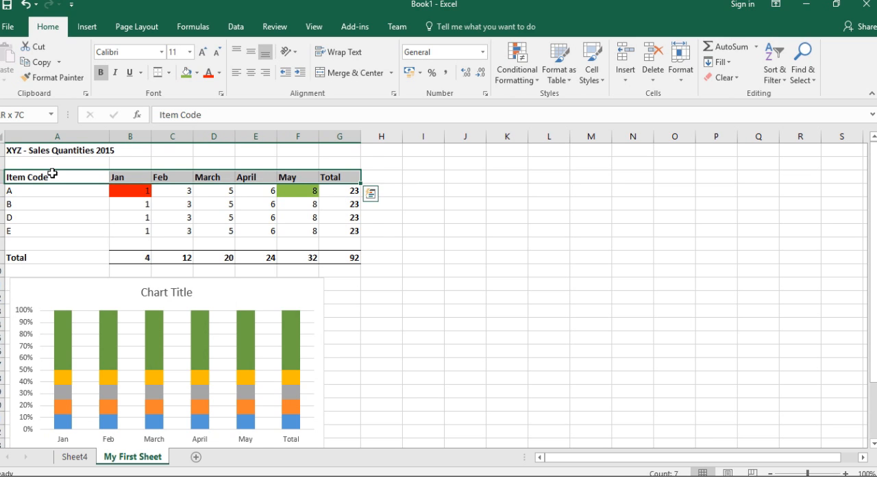
pyautogui.hotkey('ctrl', 'shift', 'Down')
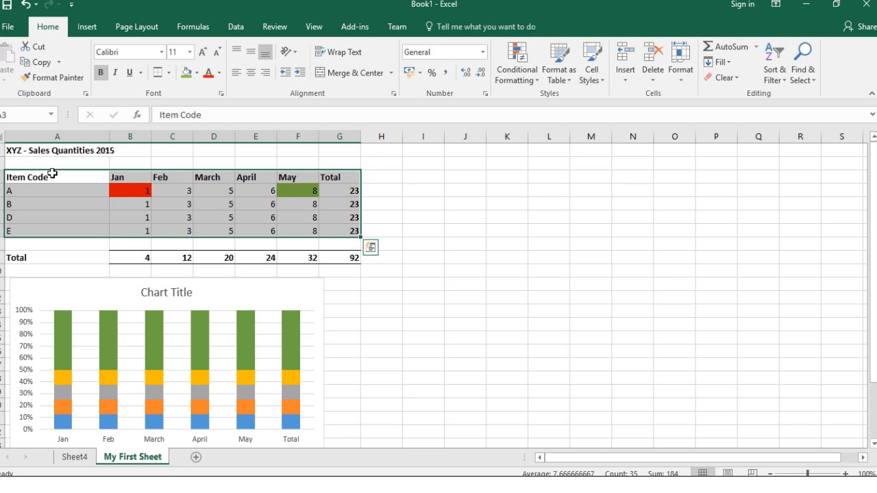
pyautogui.click(349, 305)
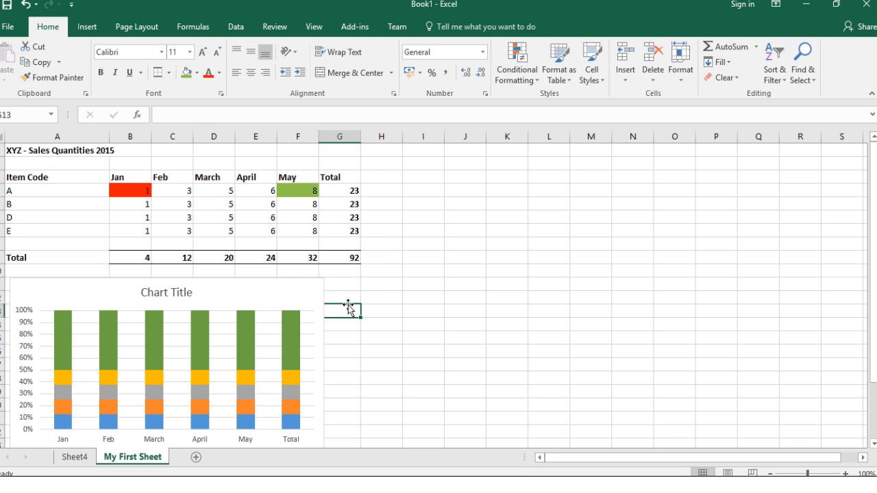